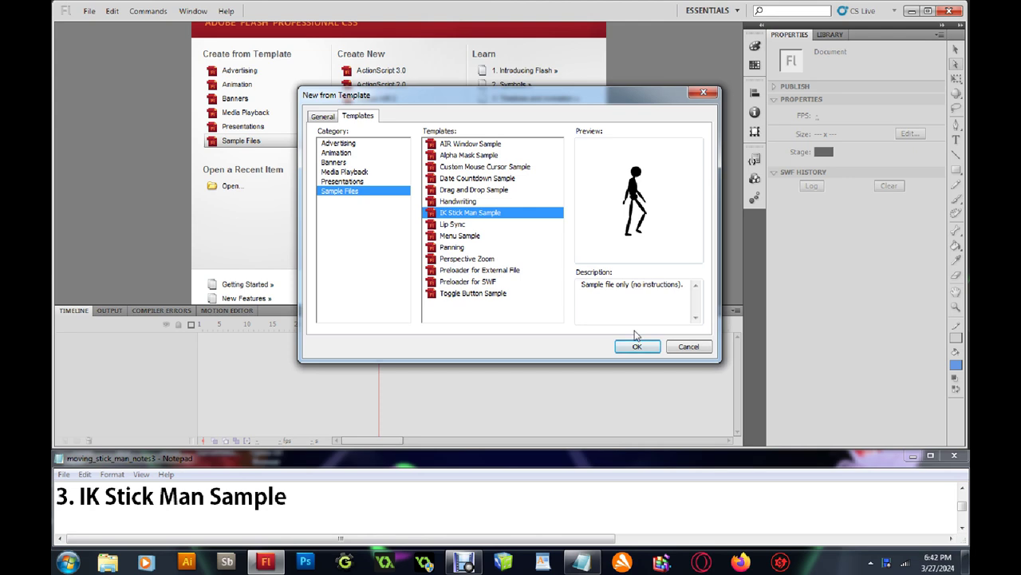
Step: Create a new document from the IK Stick Man Sample template
click(637, 348)
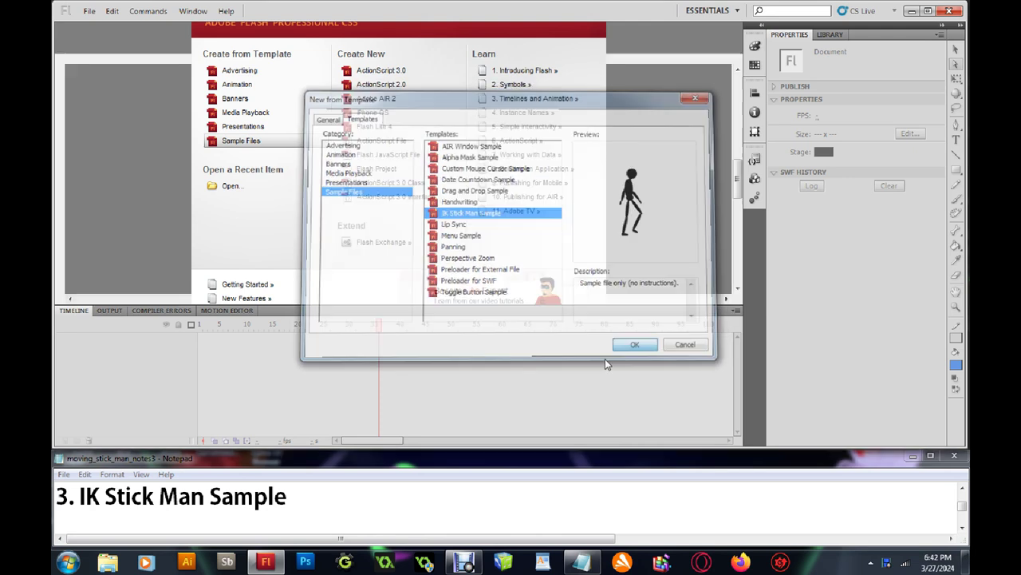
click(640, 483)
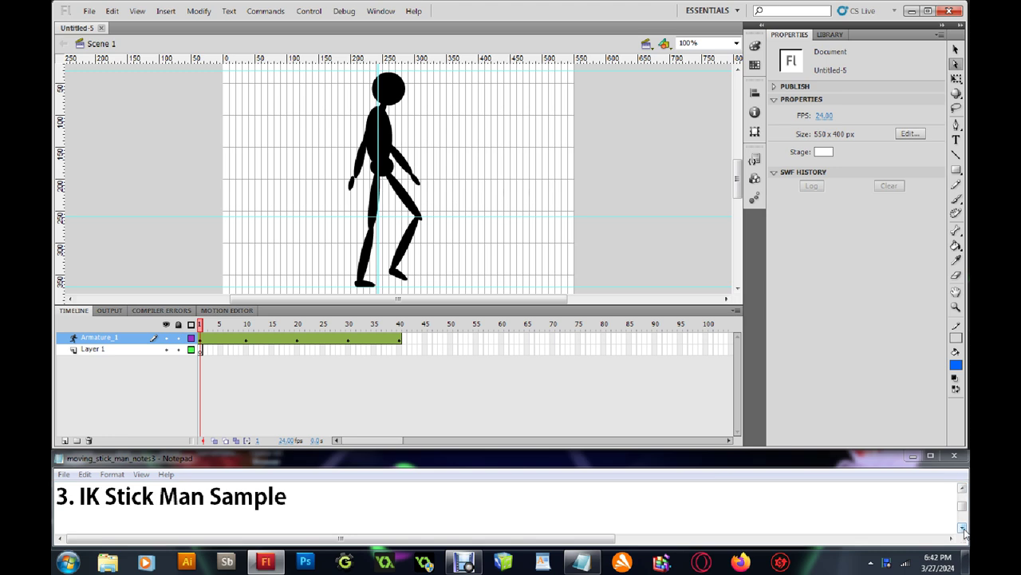
Step: Advance the notes to item 4, test the movie to preview the walking stick man, and close the preview
click(963, 529)
click(963, 529)
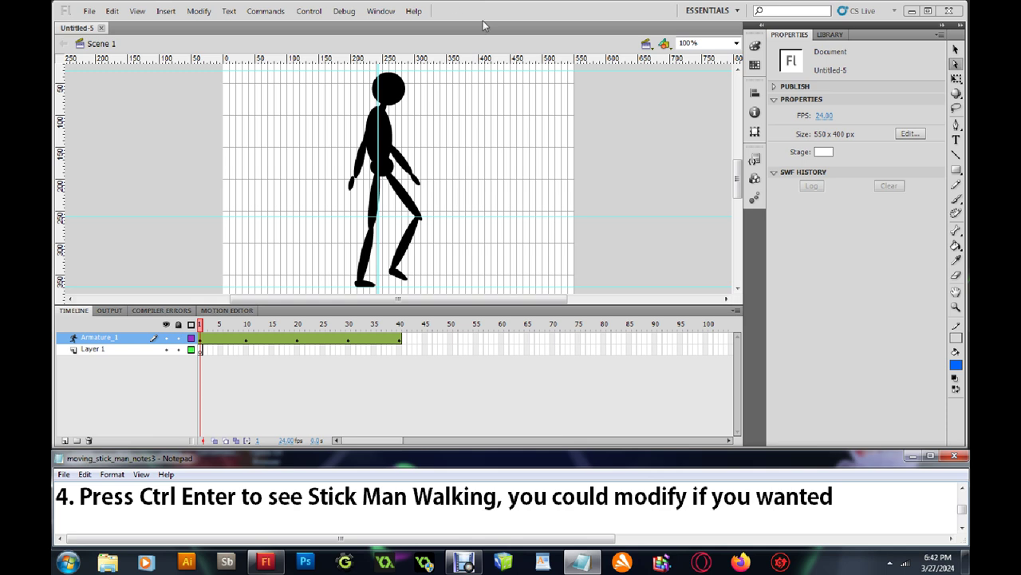
key(ctrl+Return)
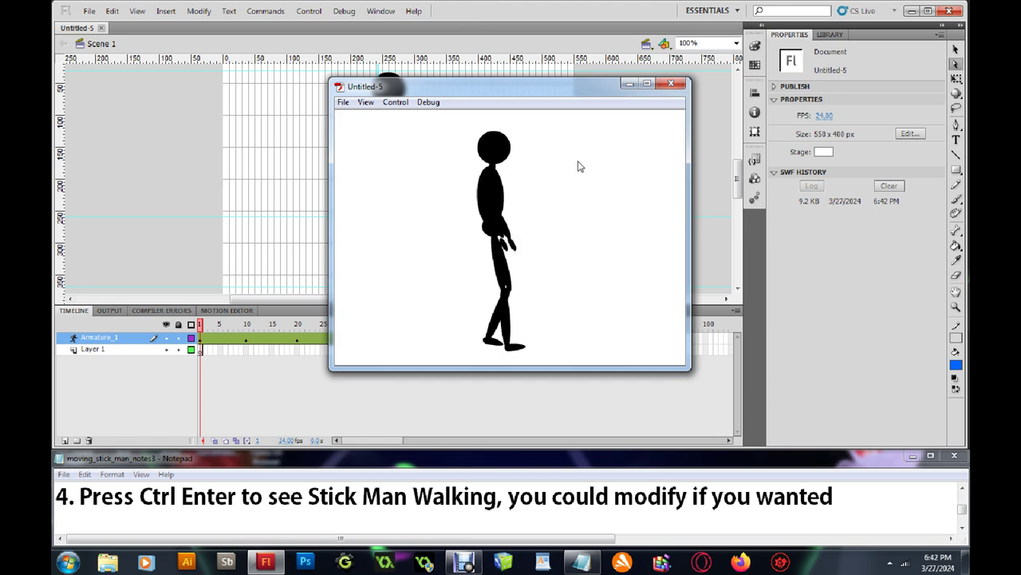
click(669, 85)
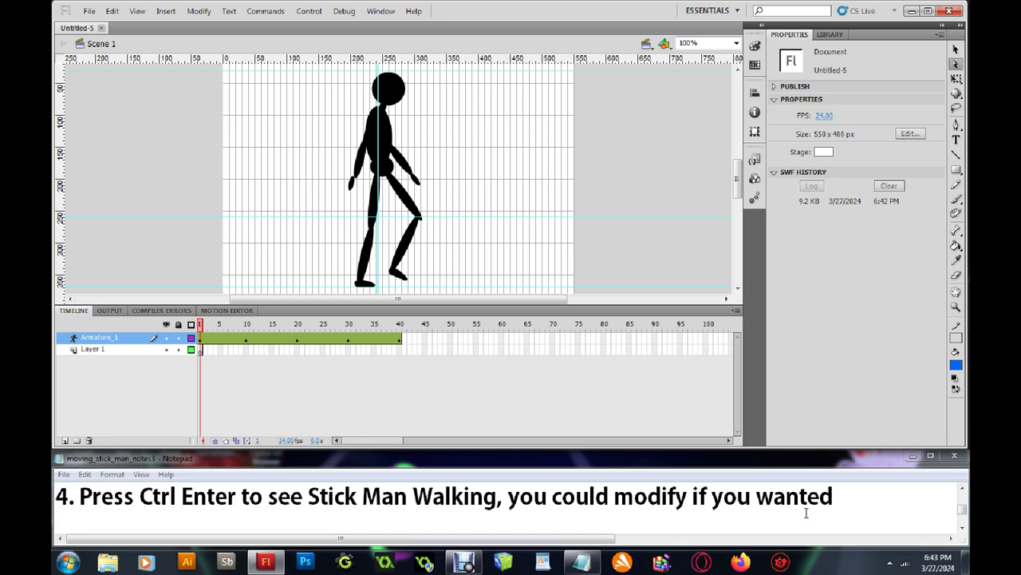
Step: At frame 6, use the Subselection tool to tilt the stick man's head forward and raise the front forearm
click(962, 529)
click(962, 528)
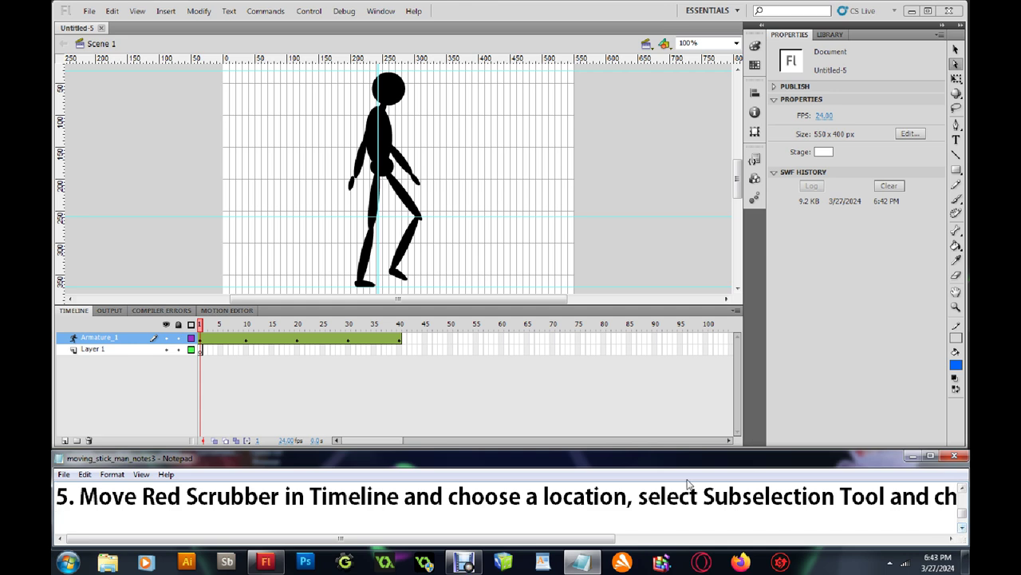
drag(200, 328, 226, 335)
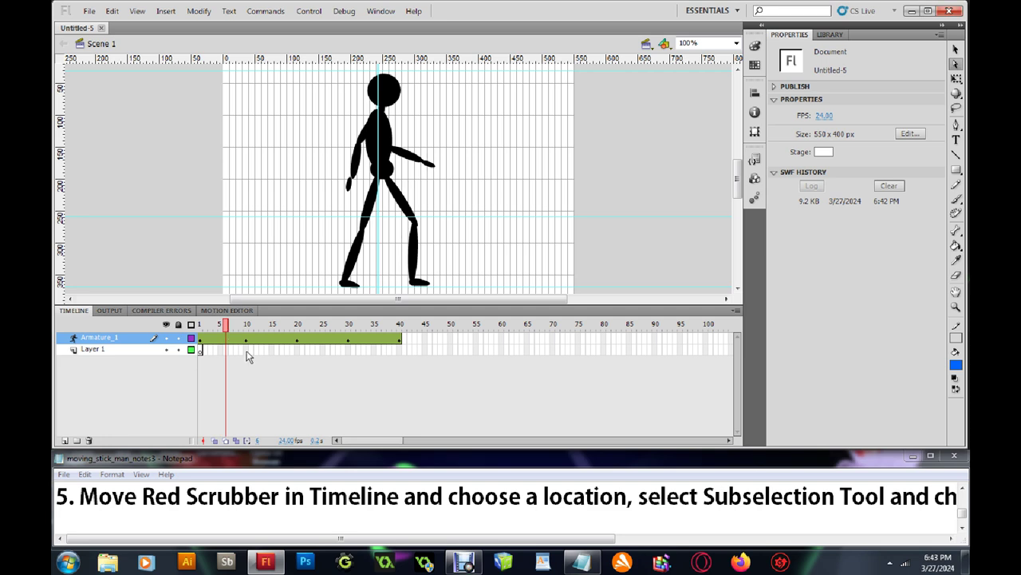
drag(553, 543, 899, 550)
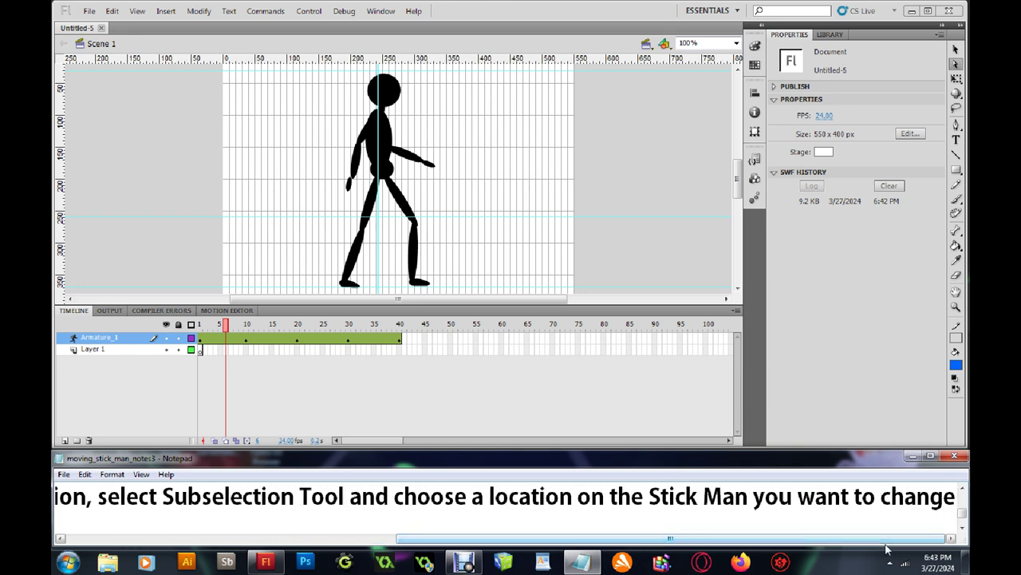
click(957, 64)
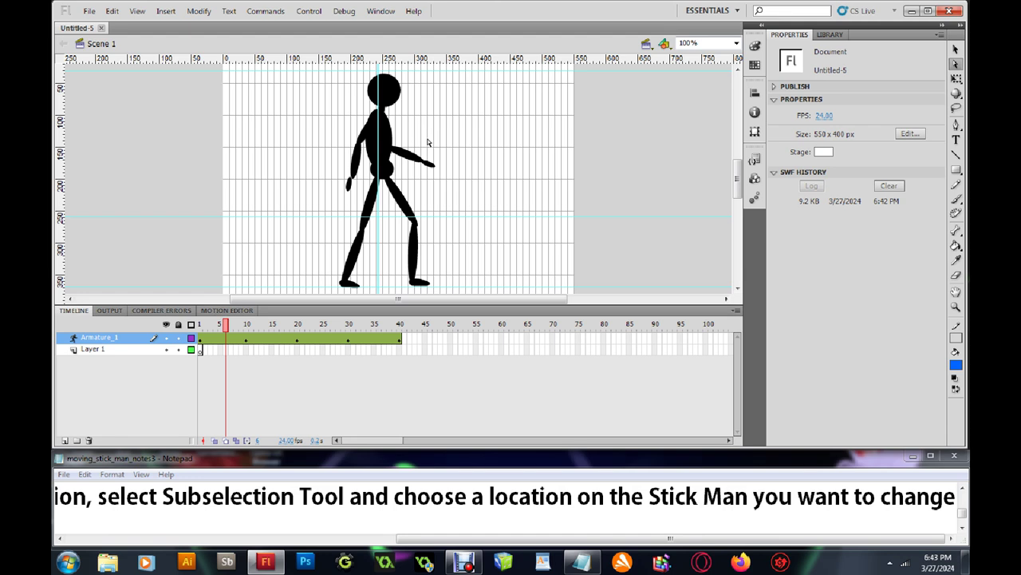
click(390, 96)
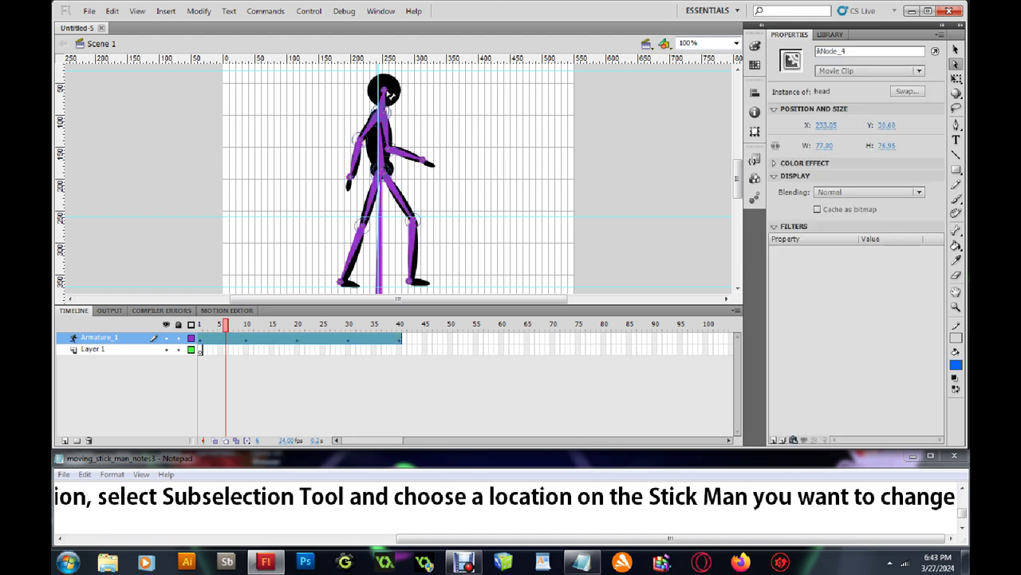
drag(387, 94, 397, 102)
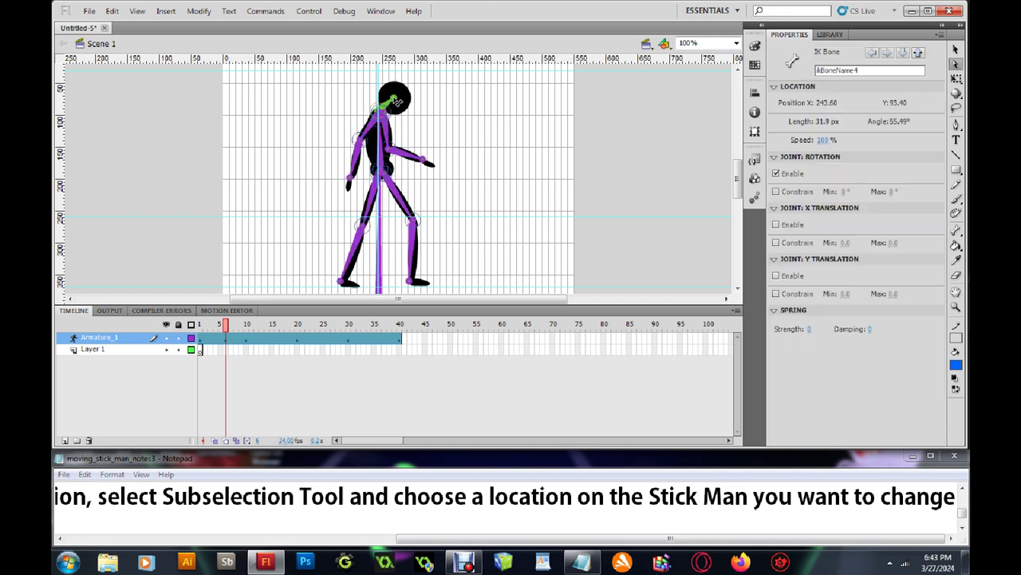
drag(428, 163, 420, 137)
Step: At frame 15, swing the stick man's front lower leg and foot forward
drag(226, 329, 273, 331)
click(414, 175)
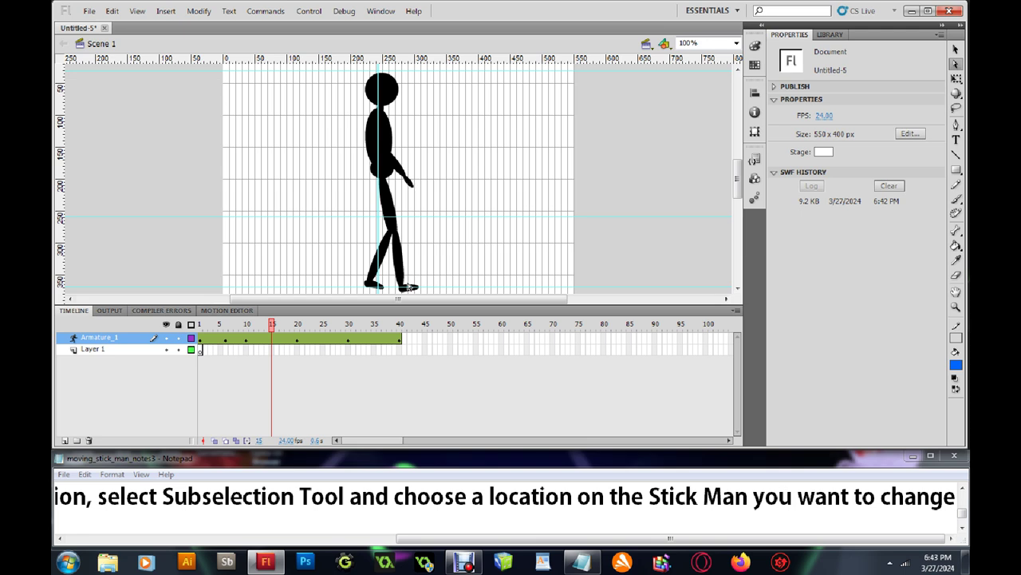
click(407, 290)
mouse_move(405, 291)
mouse_down()
mouse_move(420, 283)
mouse_move(411, 290)
mouse_up()
click(409, 292)
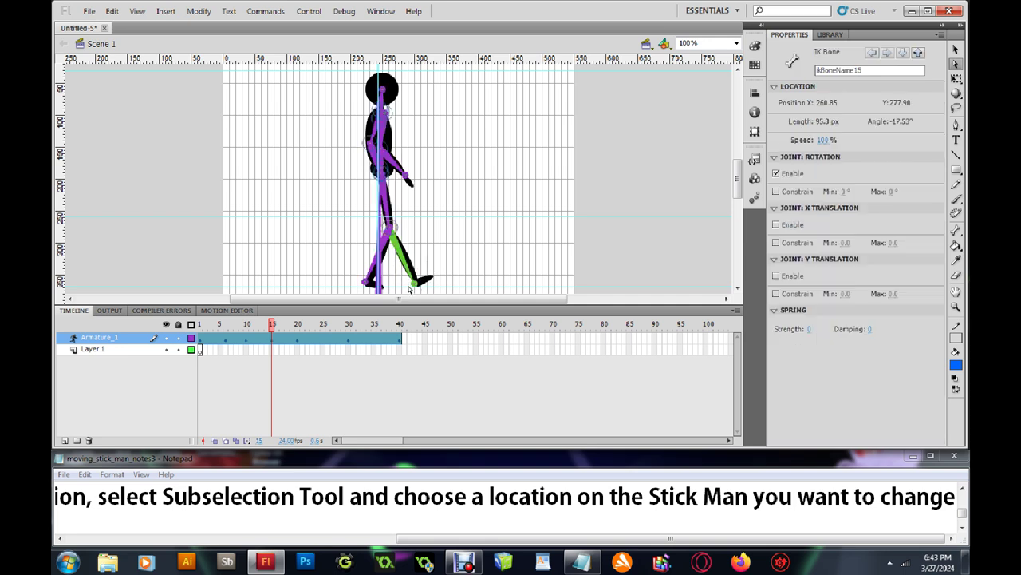
Step: At frame 25, swing the stick man's rear arm backward and upward
drag(271, 324, 324, 352)
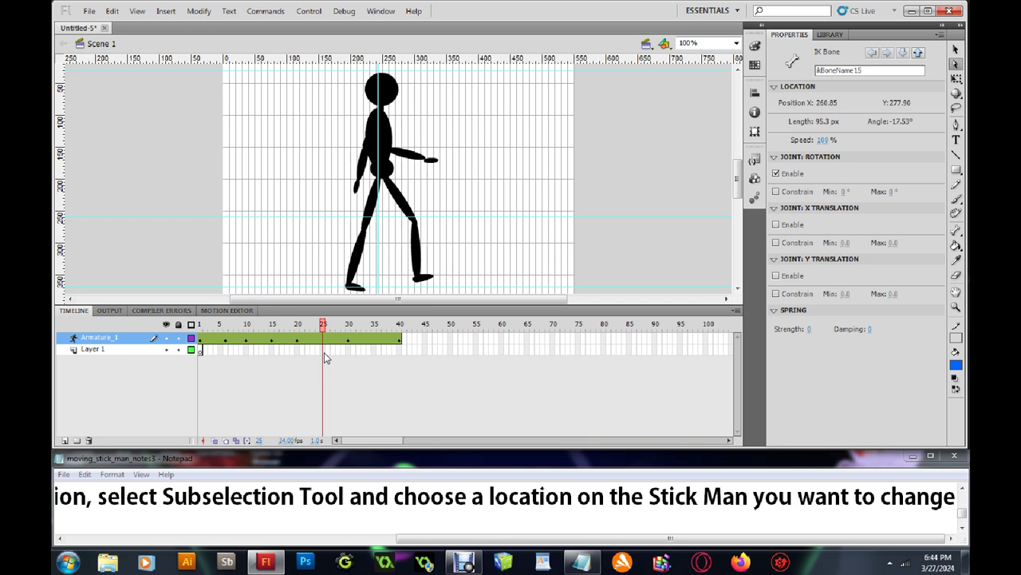
click(358, 193)
drag(357, 193, 336, 167)
Step: Move the playhead to frame 27, test the movie to preview the modified walk, and close the preview
mouse_move(323, 327)
mouse_down()
mouse_move(217, 323)
mouse_move(330, 323)
mouse_move(326, 315)
mouse_up()
key(ctrl+Return)
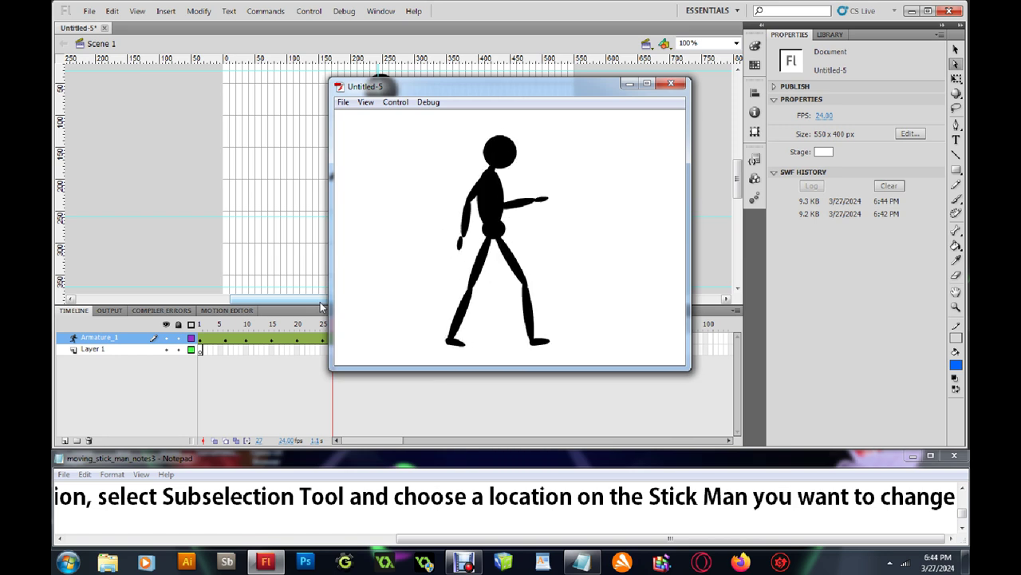
click(670, 83)
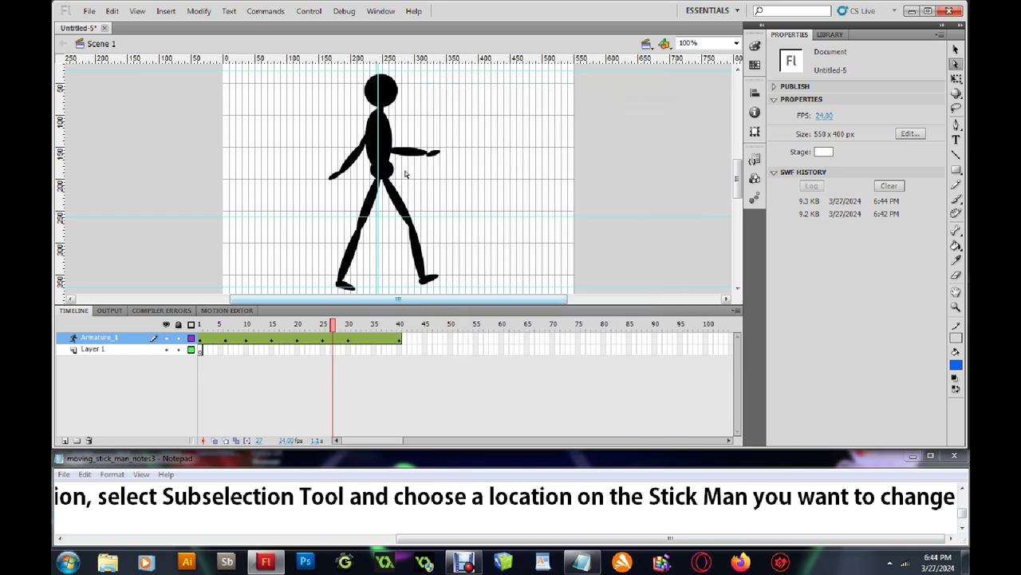
Step: With the Selection tool, look inside the stick man's head symbol and return to Scene 1
click(955, 49)
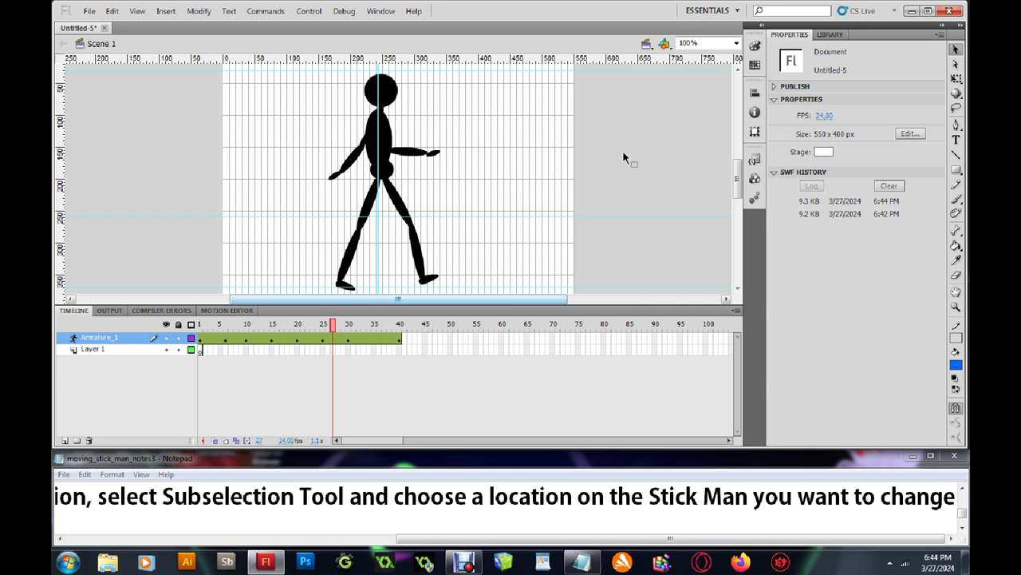
click(391, 92)
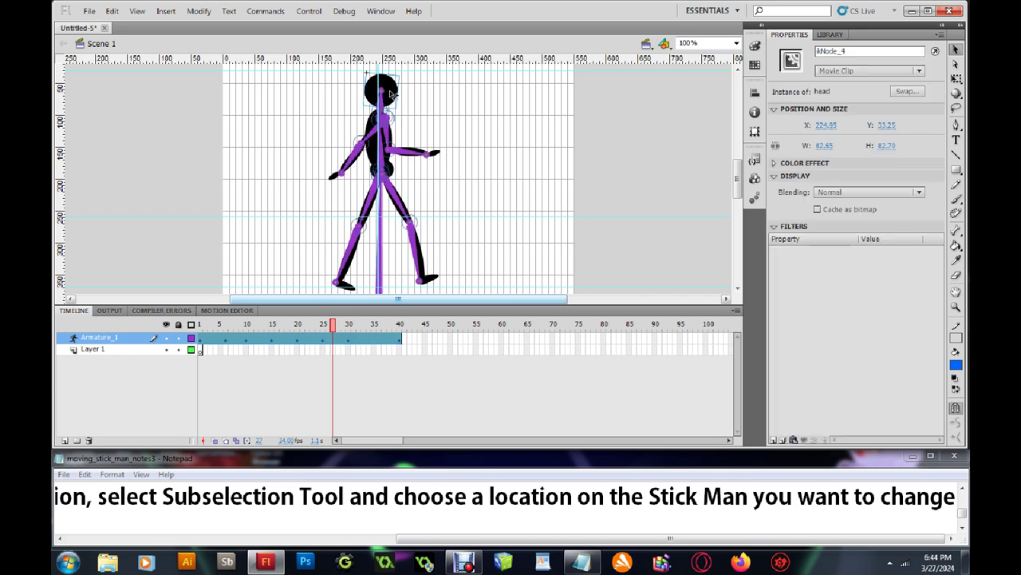
double_click(392, 94)
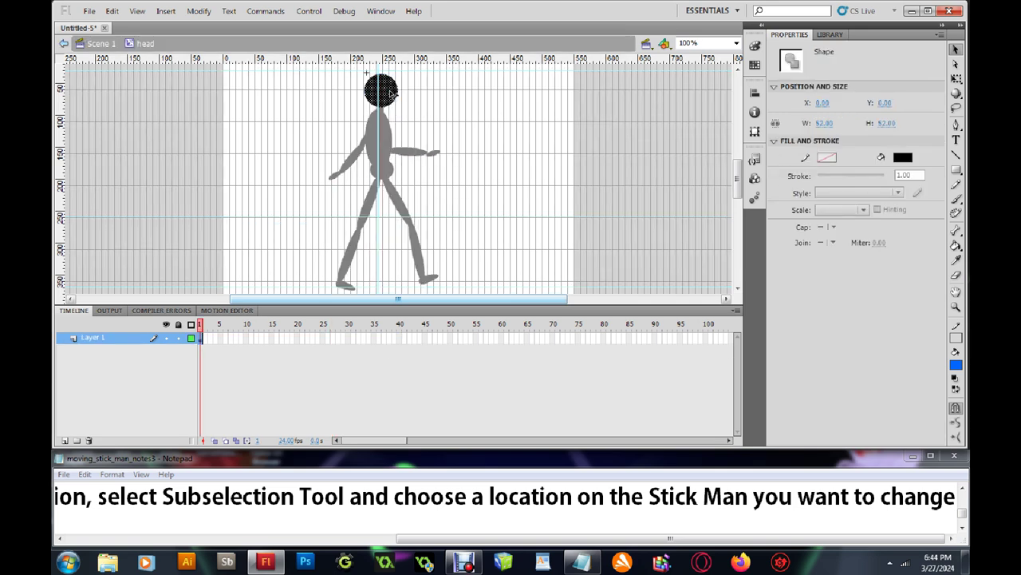
click(63, 43)
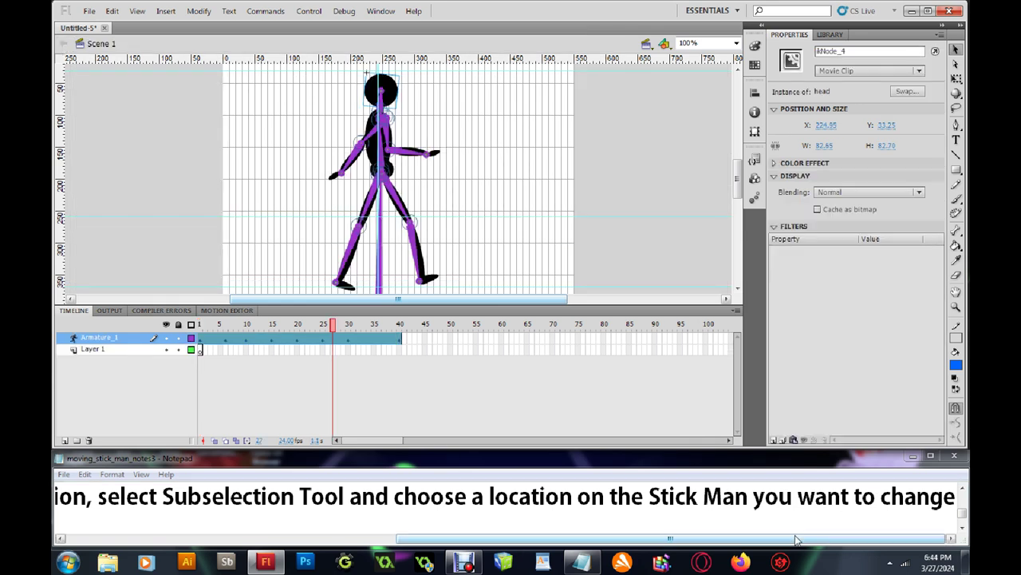
Step: In the Notepad notes, add the line "6. You can also change the color, by double clicking on the object to go inside image"
click(827, 543)
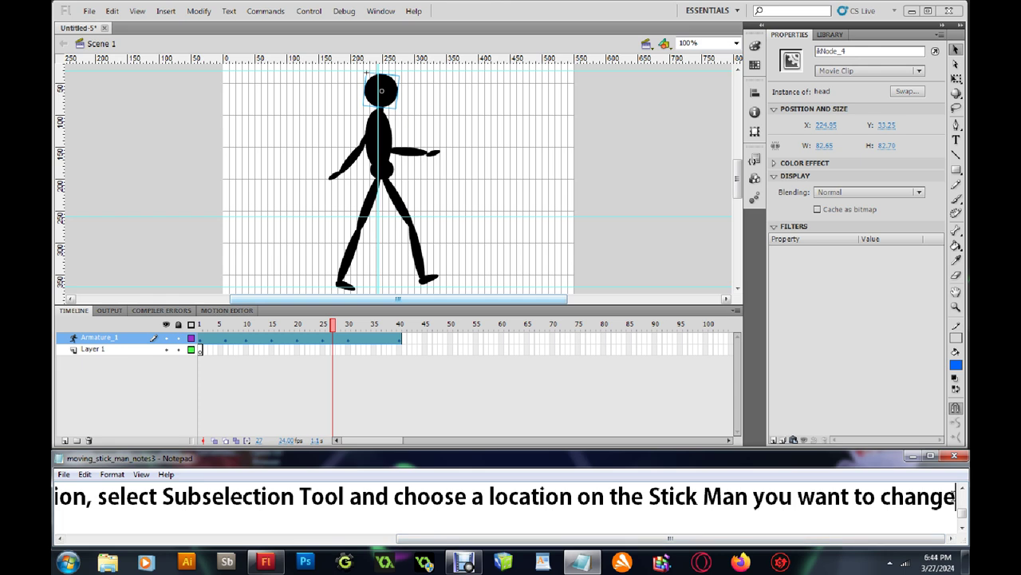
key(Return)
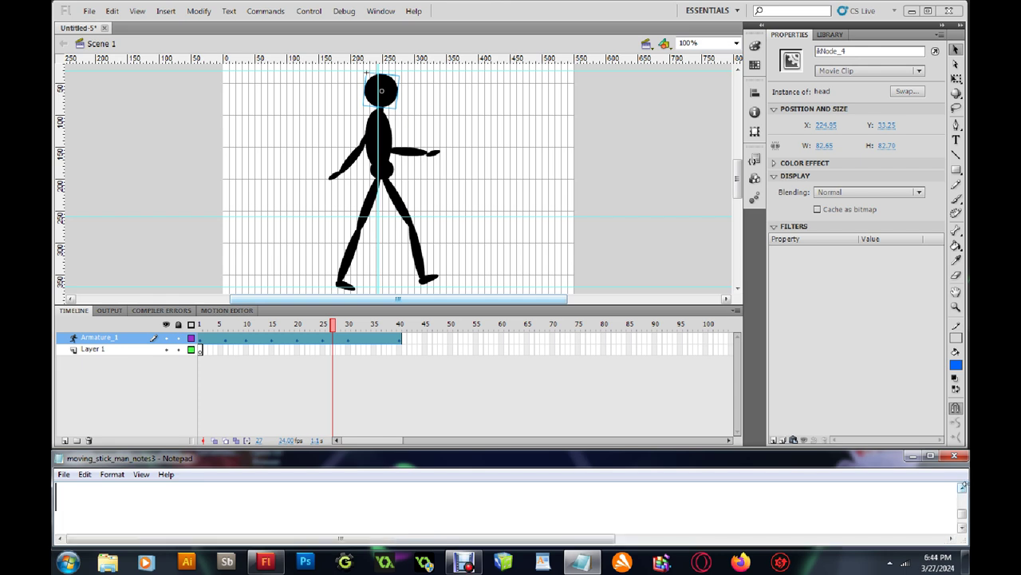
key(ctrl+v)
click(963, 519)
text(6)
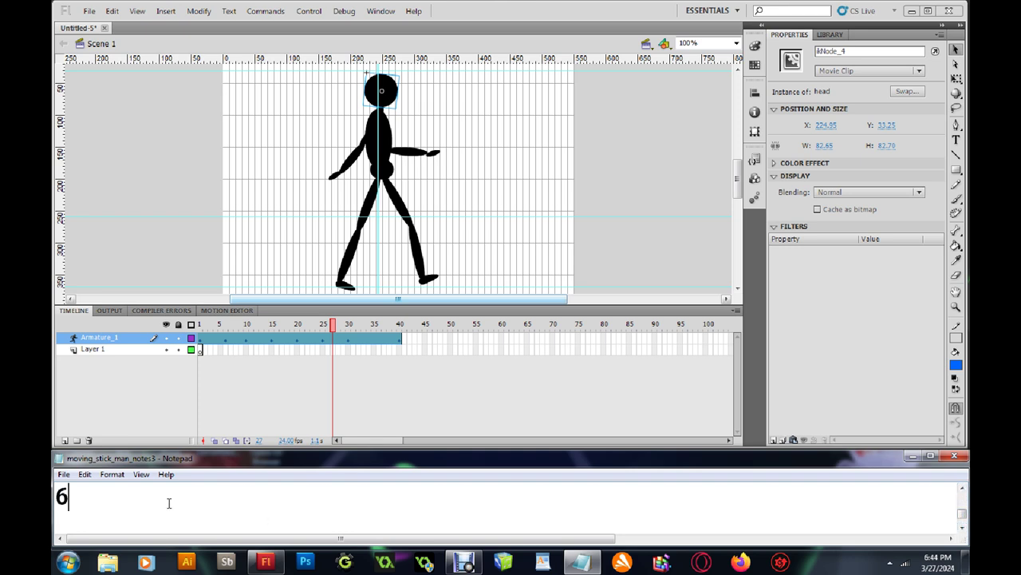
text(. yo)
key(BackSpace)
key(BackSpace)
text(You can also change the color, )
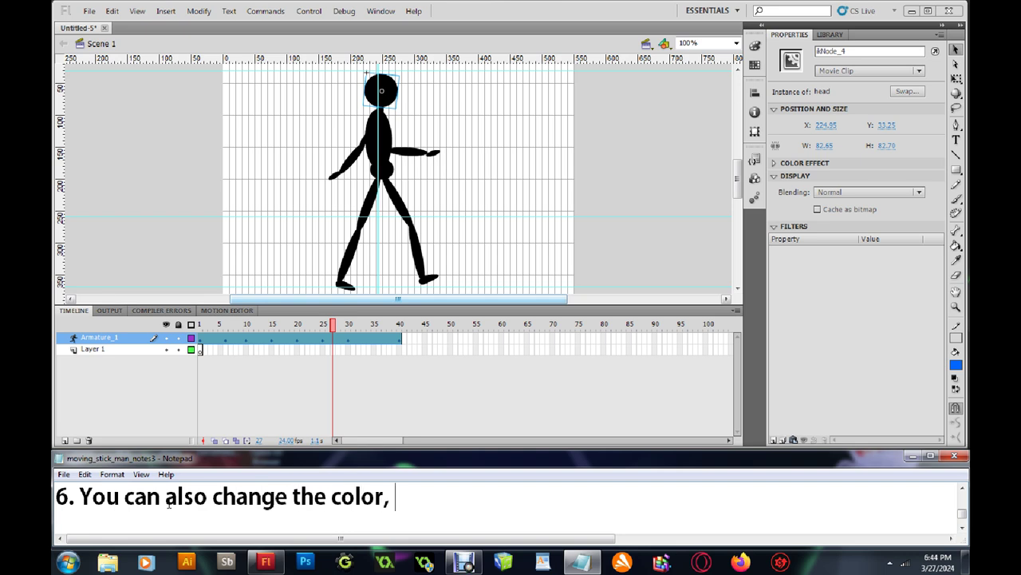
text(by doubl)
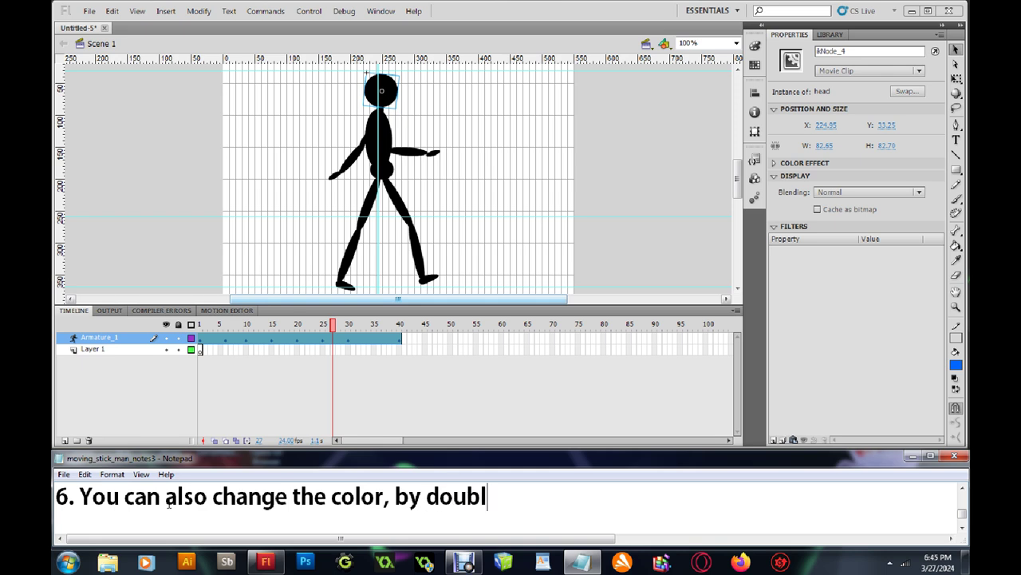
text(e clickin)
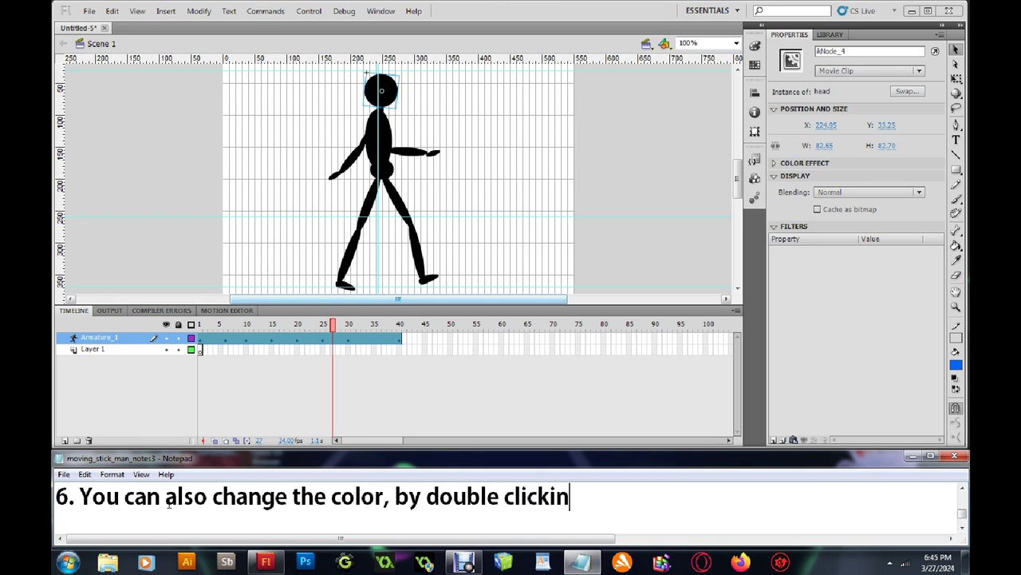
text(g on the object)
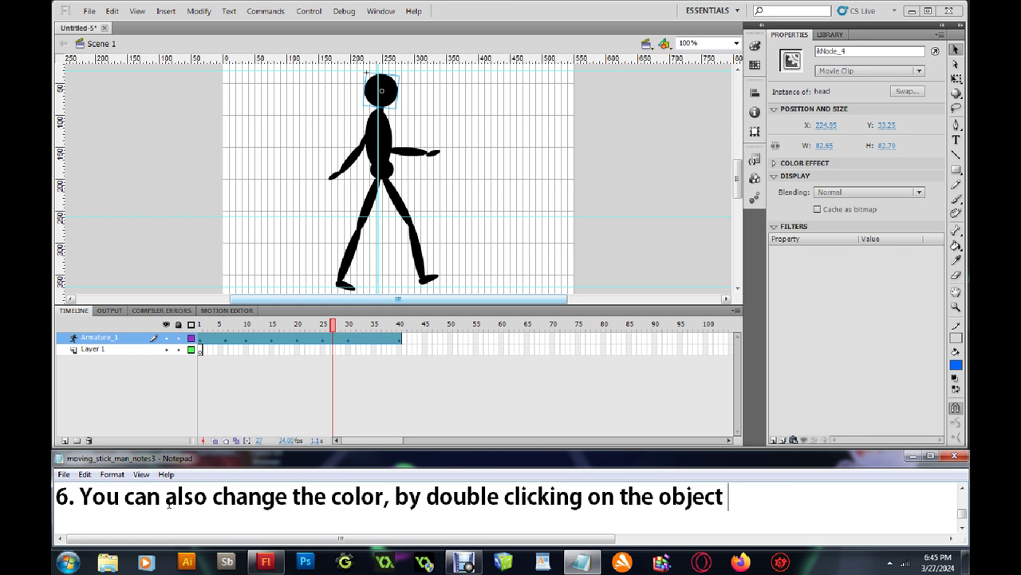
text( to go inside)
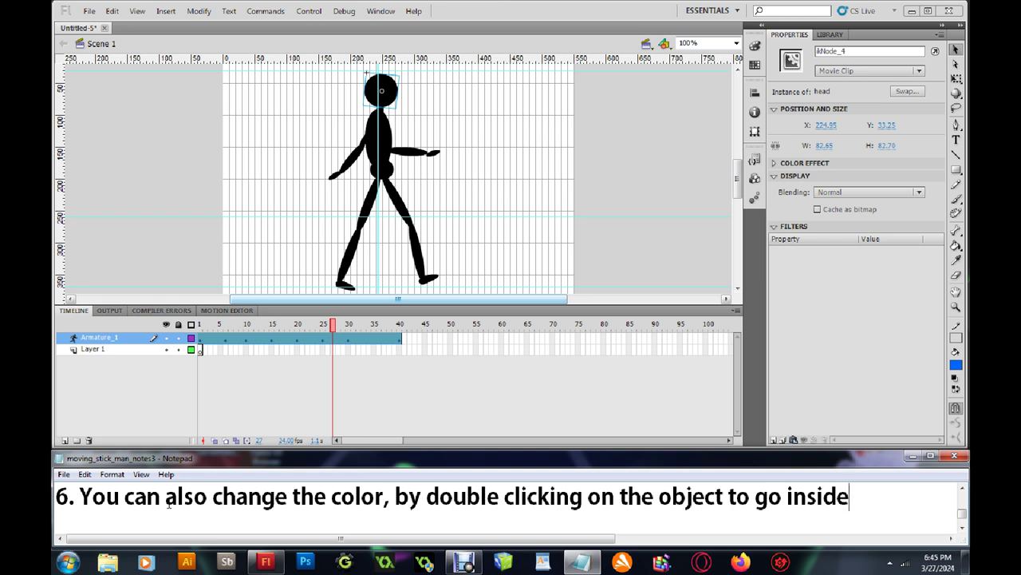
text(image)
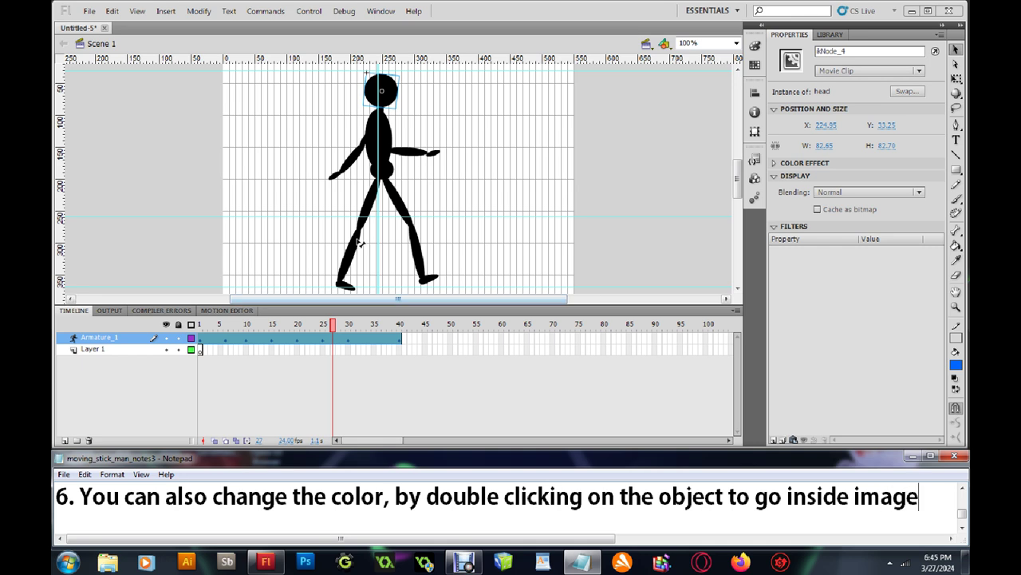
Step: Check the Selection tool in Flash and extend note 6 in Notepad with ", use Selection Tool"
click(956, 50)
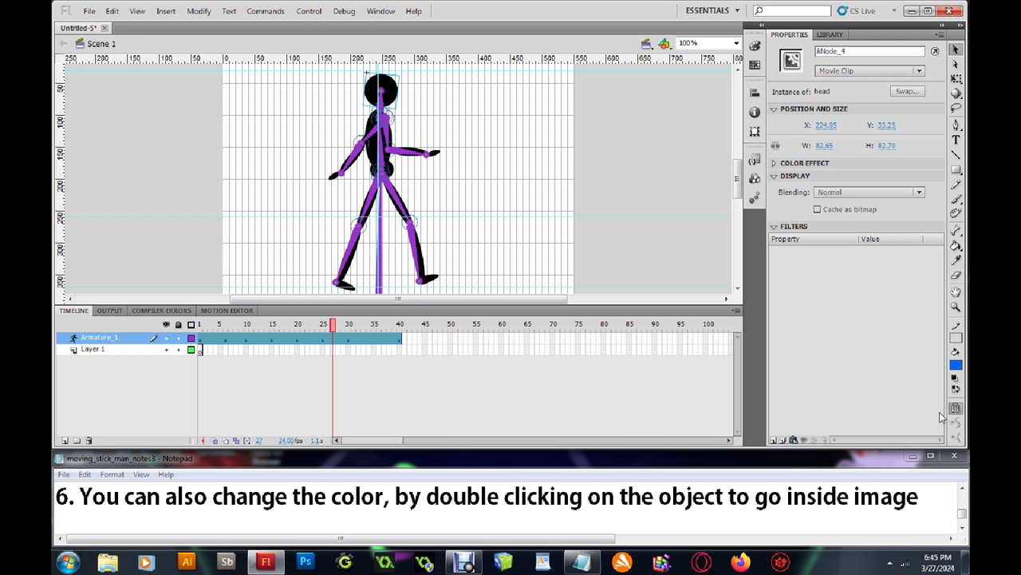
click(929, 494)
text(, u)
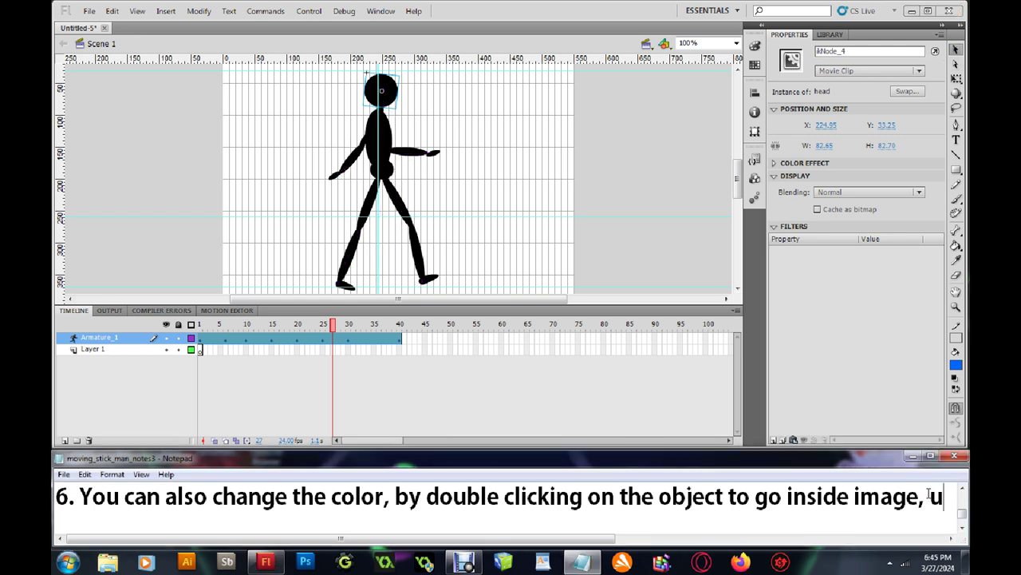
text(se Sele)
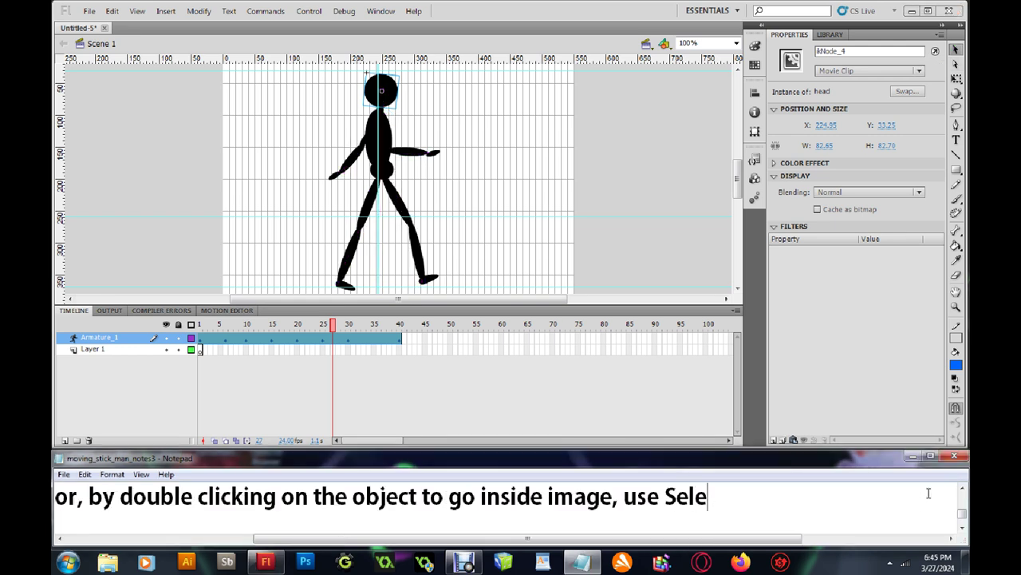
text(ction Tool)
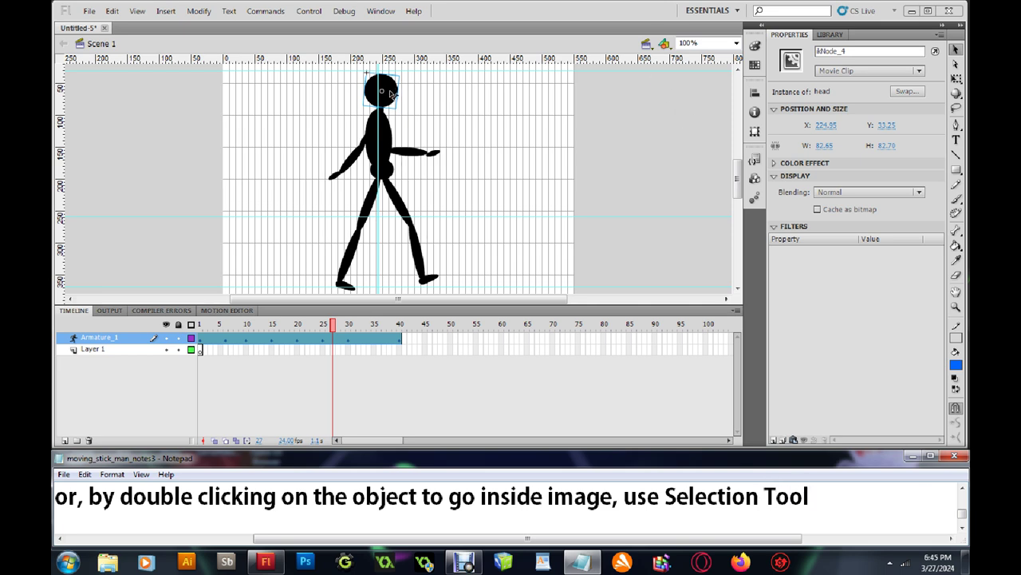
Step: Open the stick man's head symbol, change its fill color to bright green, and return to Scene 1
click(389, 139)
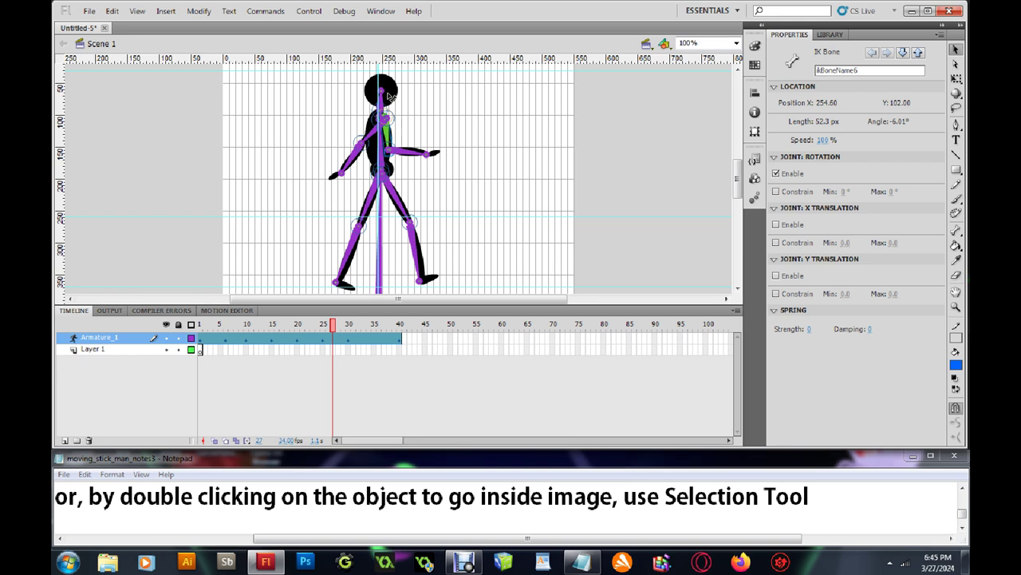
click(396, 96)
click(396, 93)
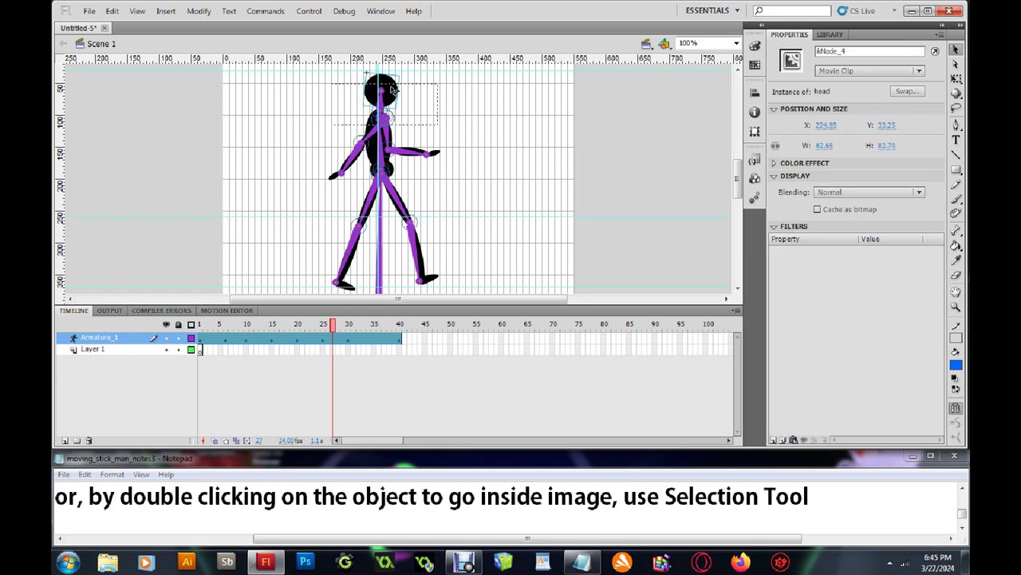
double_click(395, 90)
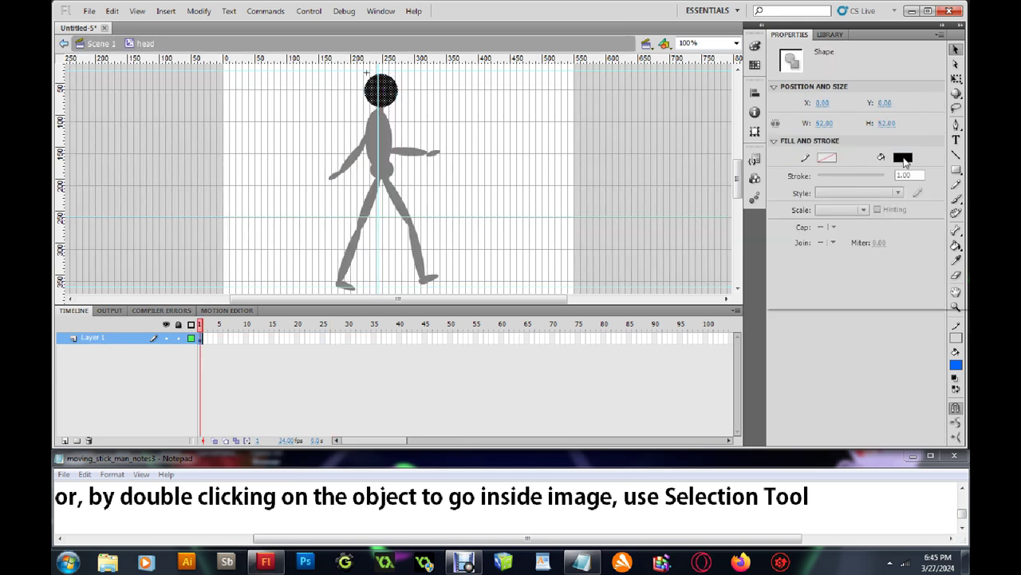
click(904, 159)
click(771, 253)
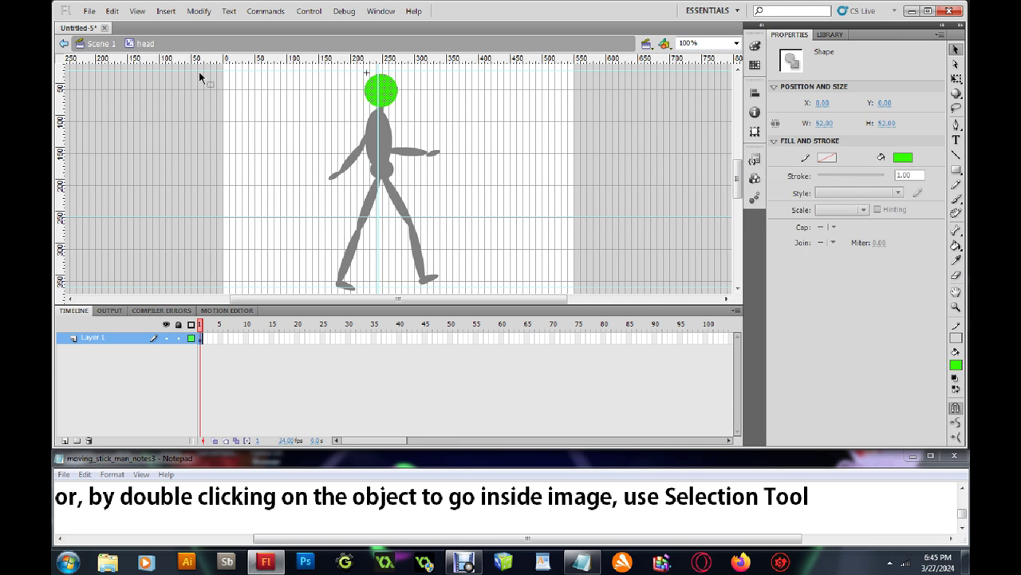
click(65, 46)
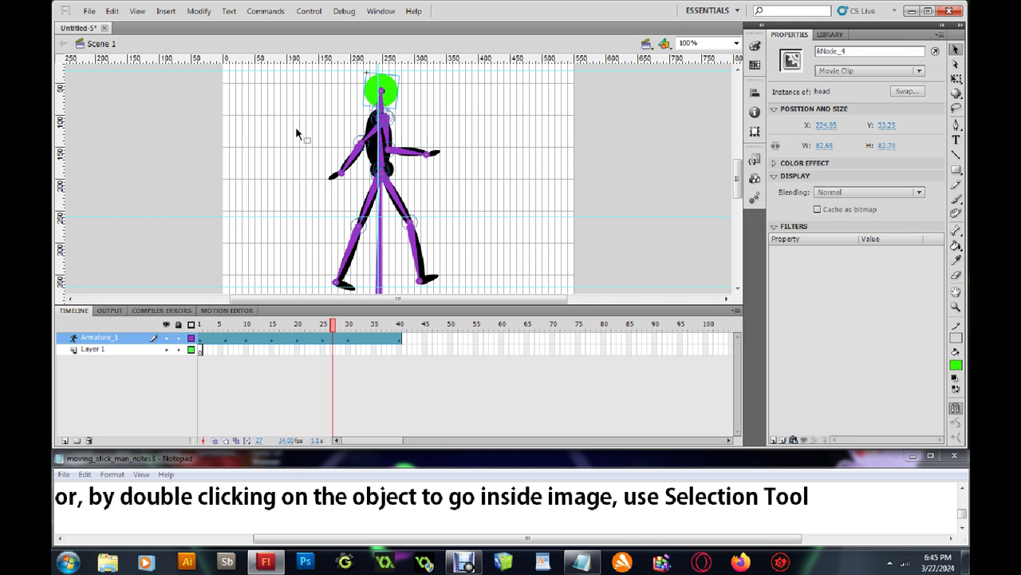
Step: At frame 35, open the front lower leg's symbol, change its fill color to red, and return to Scene 1
drag(334, 331, 377, 345)
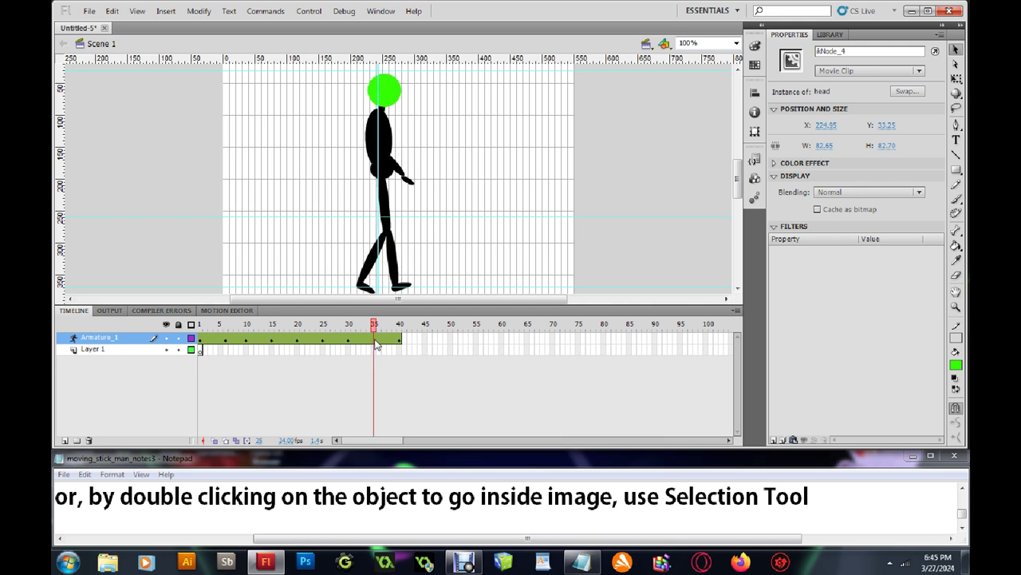
click(396, 257)
click(396, 257)
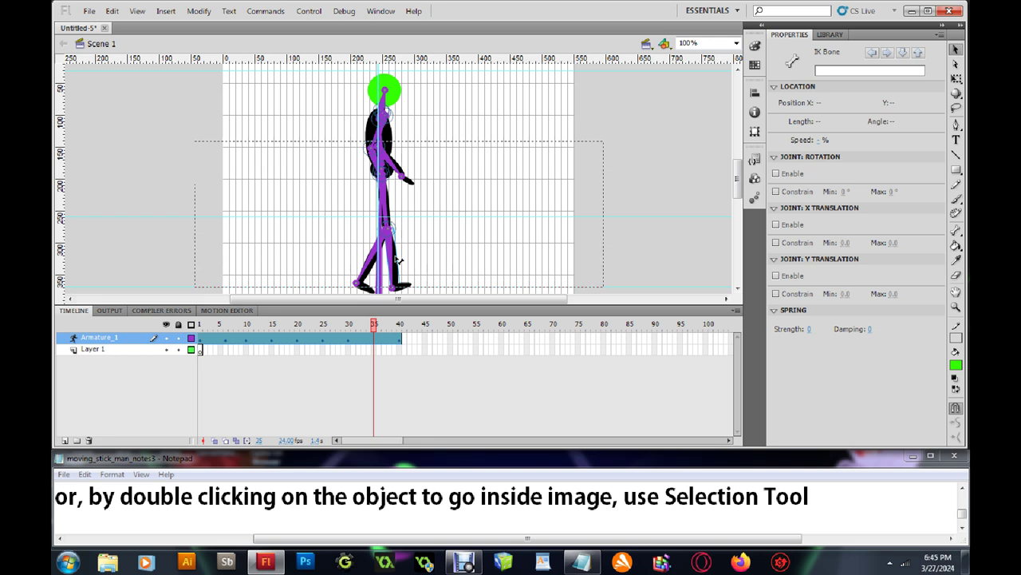
double_click(396, 257)
click(903, 159)
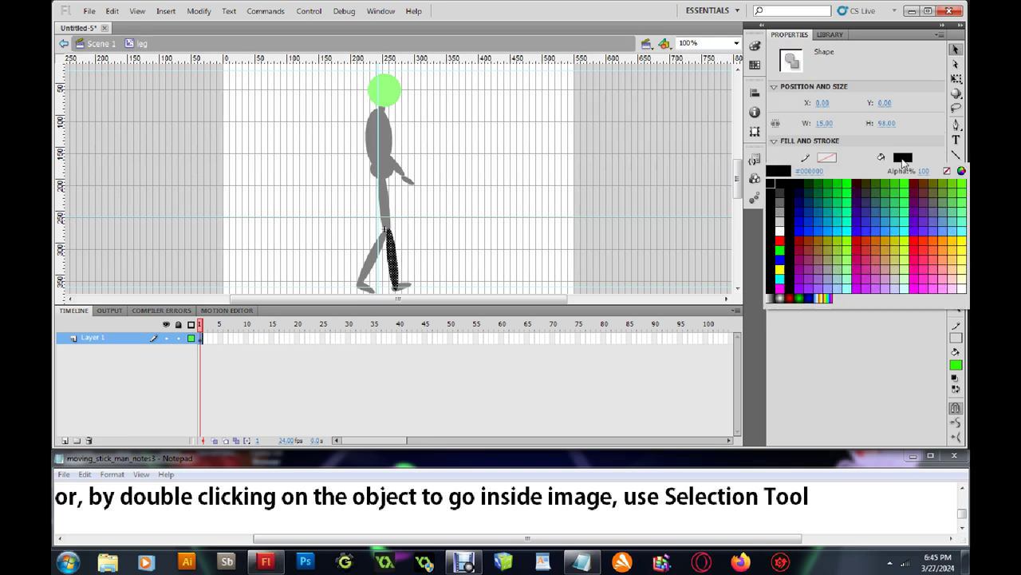
click(913, 241)
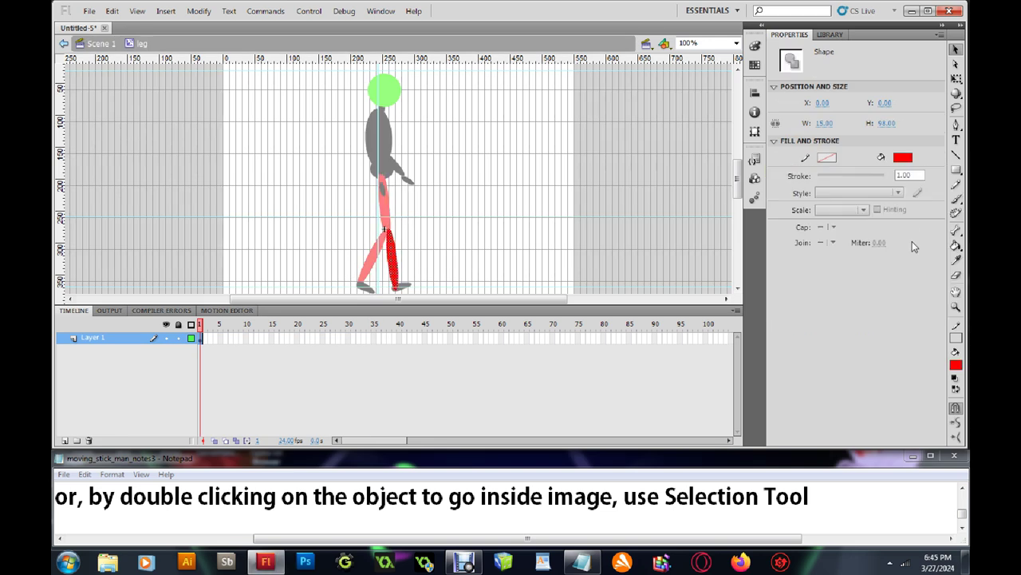
click(70, 44)
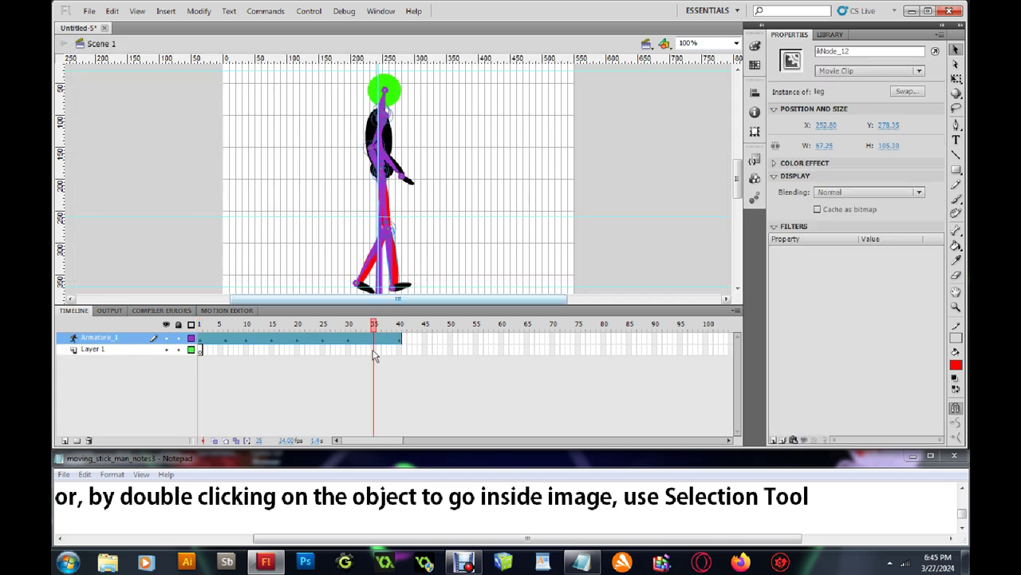
Step: Scrub the recolored walk through the timeline to frame 38, then preview it with Test Movie and close the preview
drag(374, 325, 225, 332)
drag(220, 332, 390, 343)
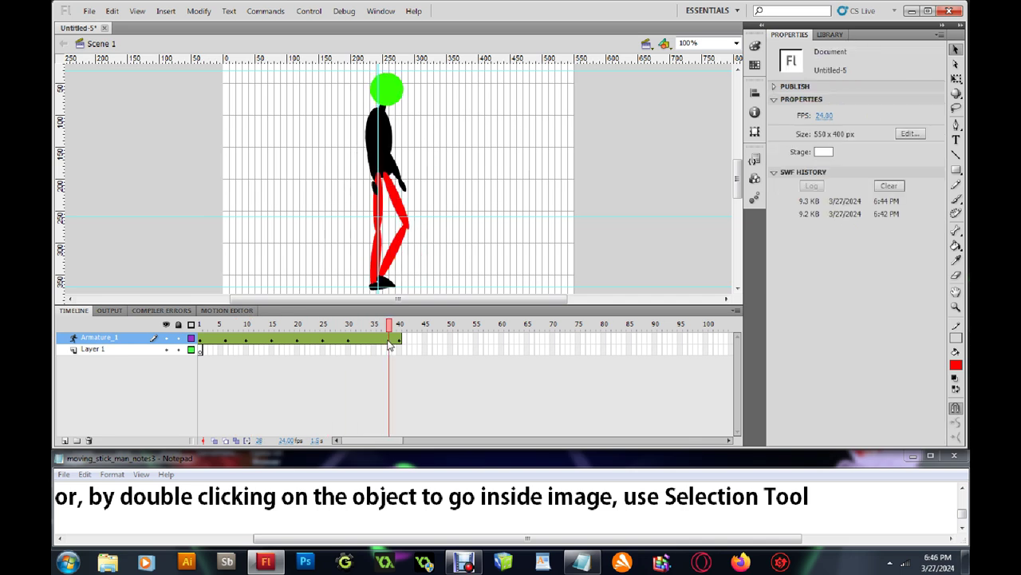
key(ctrl+Return)
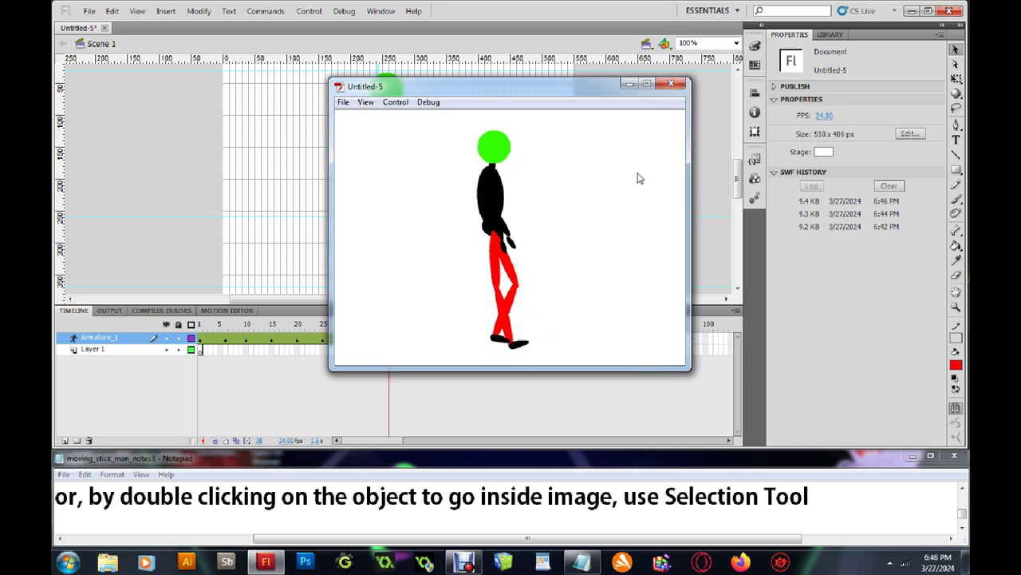
key(ctrl+w)
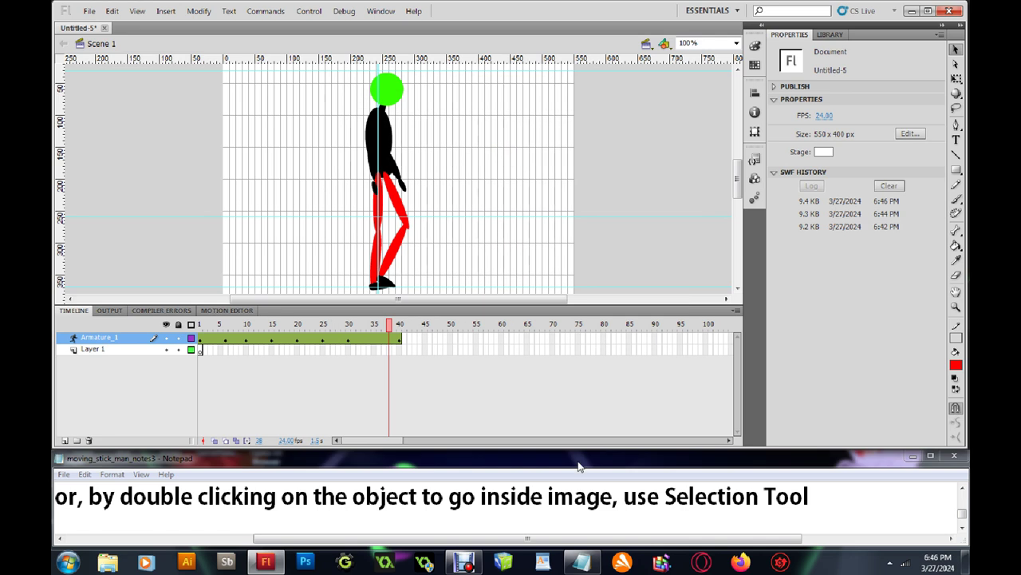
Step: Review note 6 in Notepad, then use Flash's Selection tool to go inside the stick man's head symbol
drag(605, 540, 448, 541)
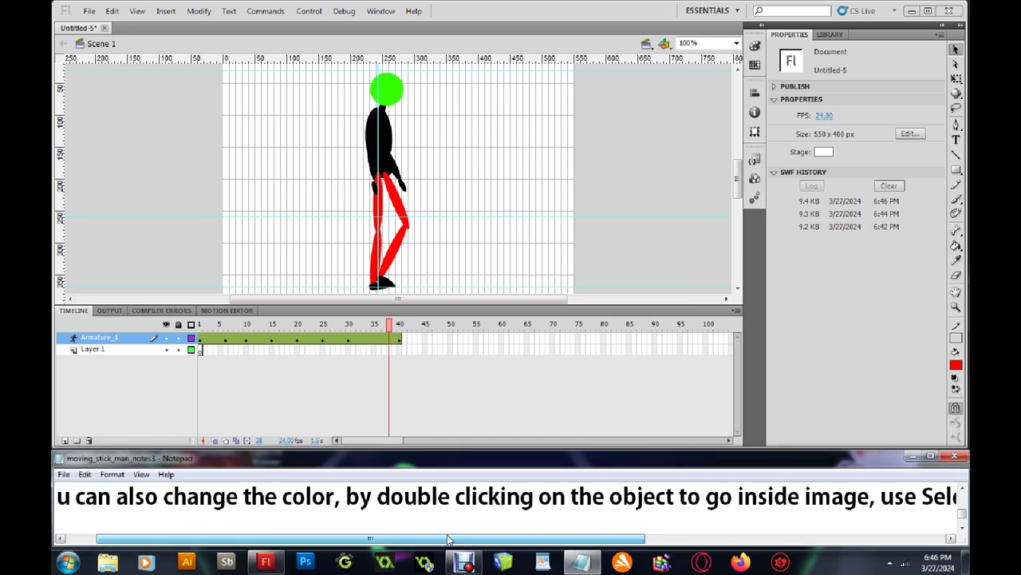
drag(447, 540, 584, 559)
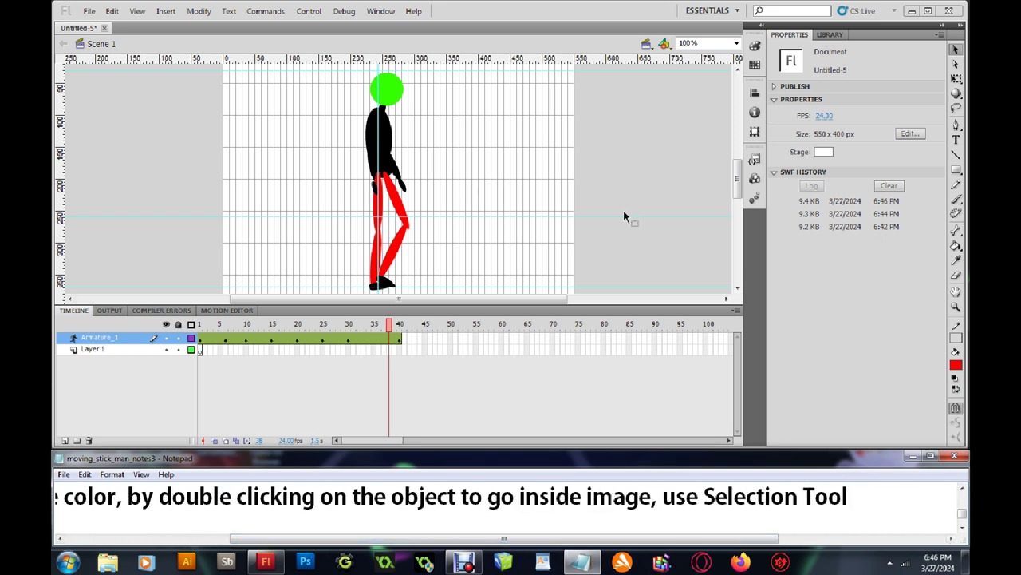
click(955, 50)
double_click(399, 97)
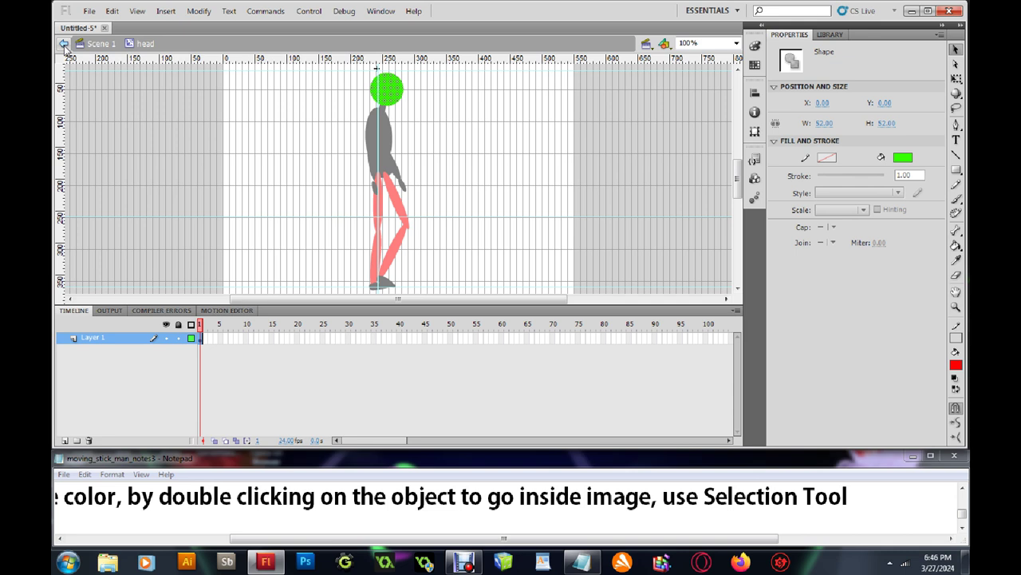
Step: Extend note 6 in Notepad with ", press the arrow at the top left to go out of the object"
click(851, 489)
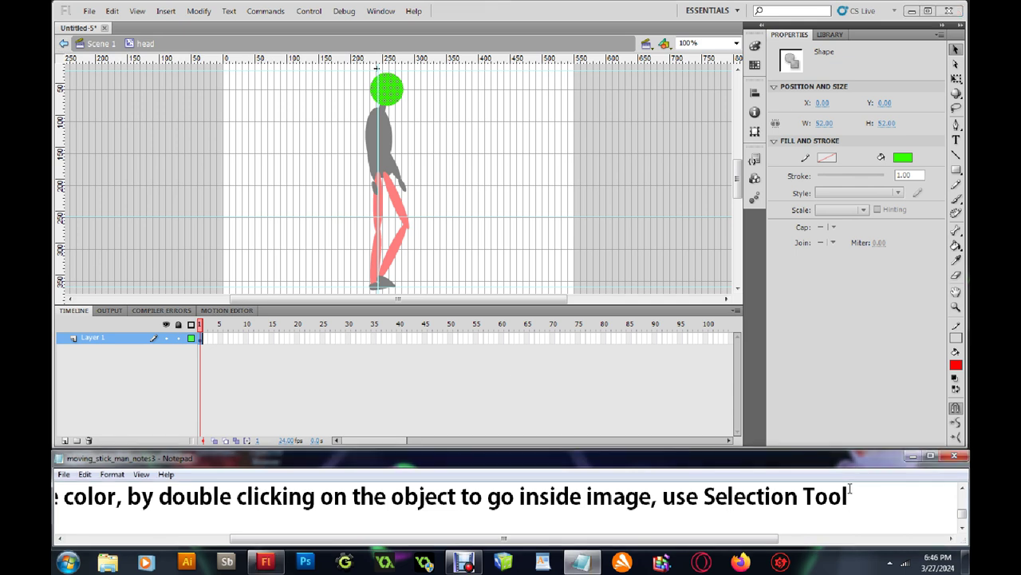
text(prss)
key(BackSpace)
key(BackSpace)
text(ess te)
key(BackSpace)
text(he a)
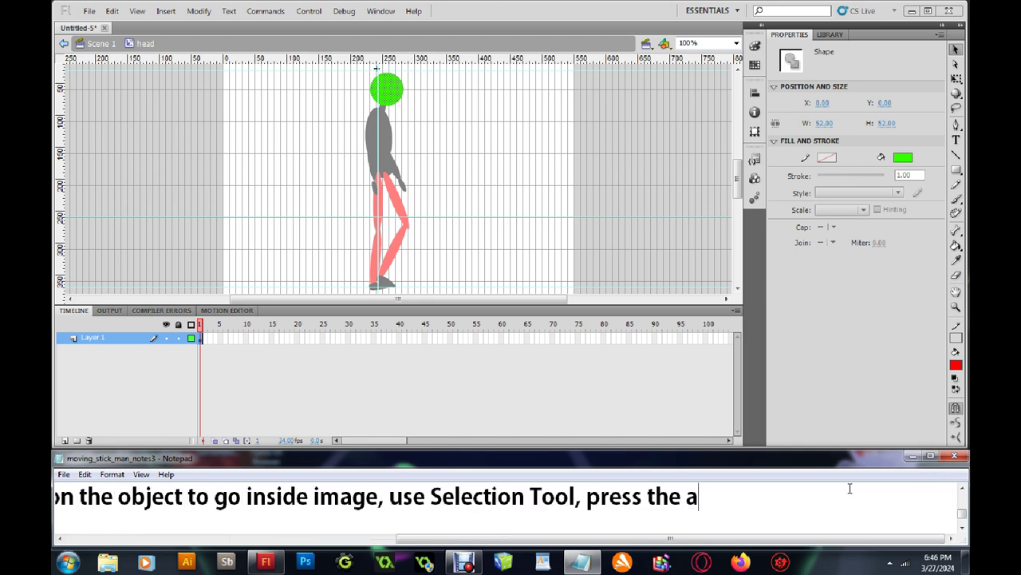
text(rrow at the top left)
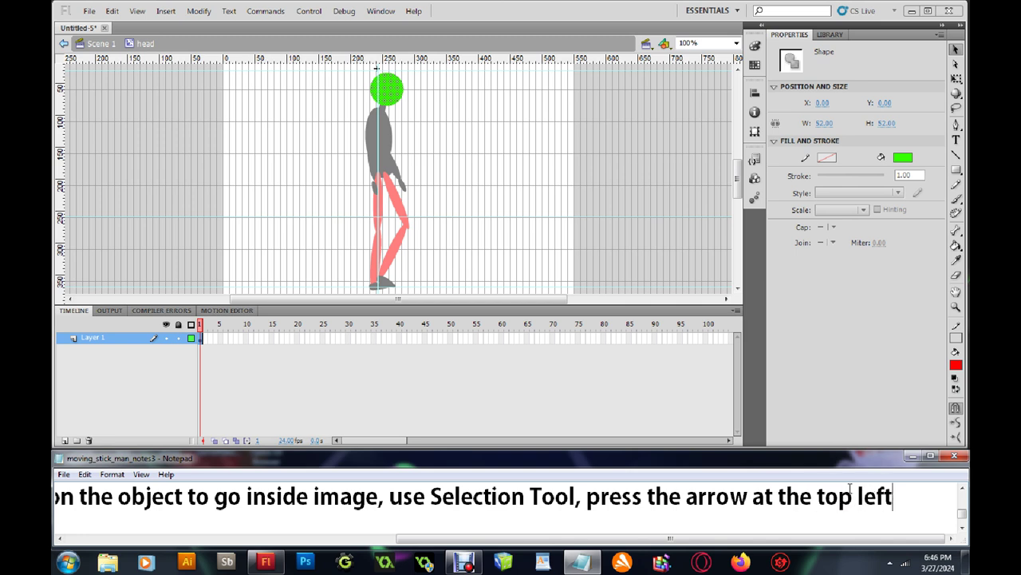
text( to go )
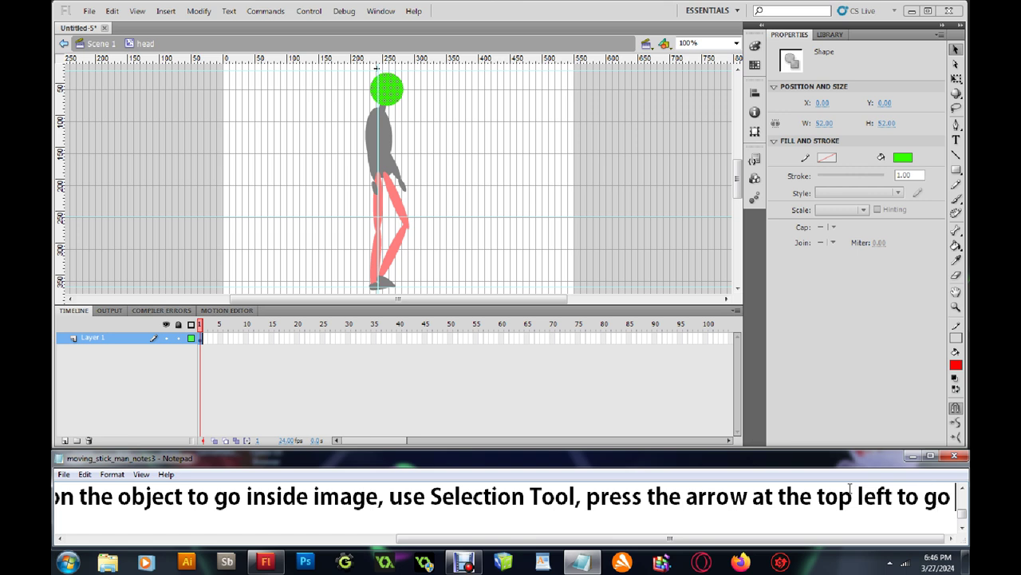
text(out of the o)
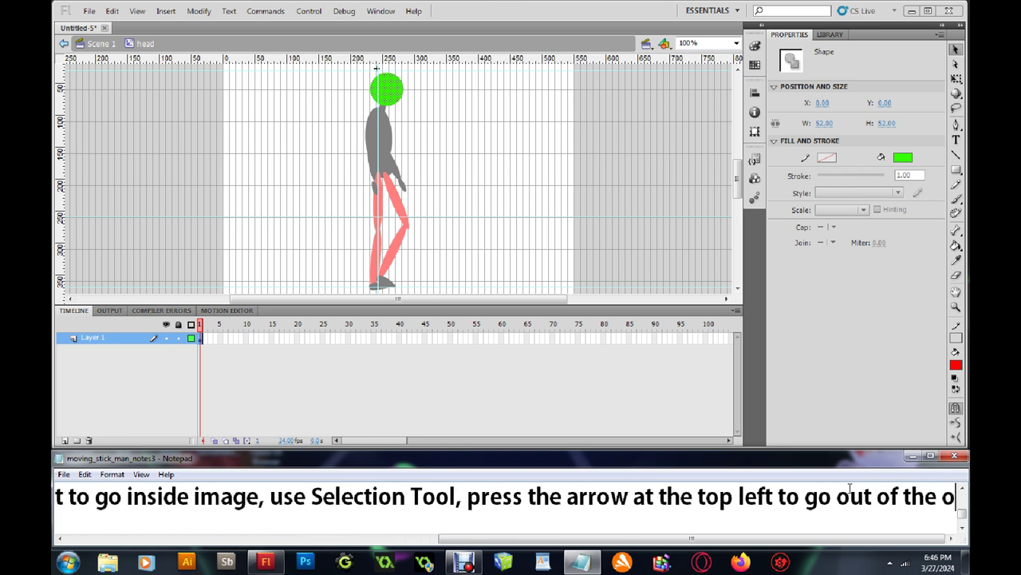
text(bject)
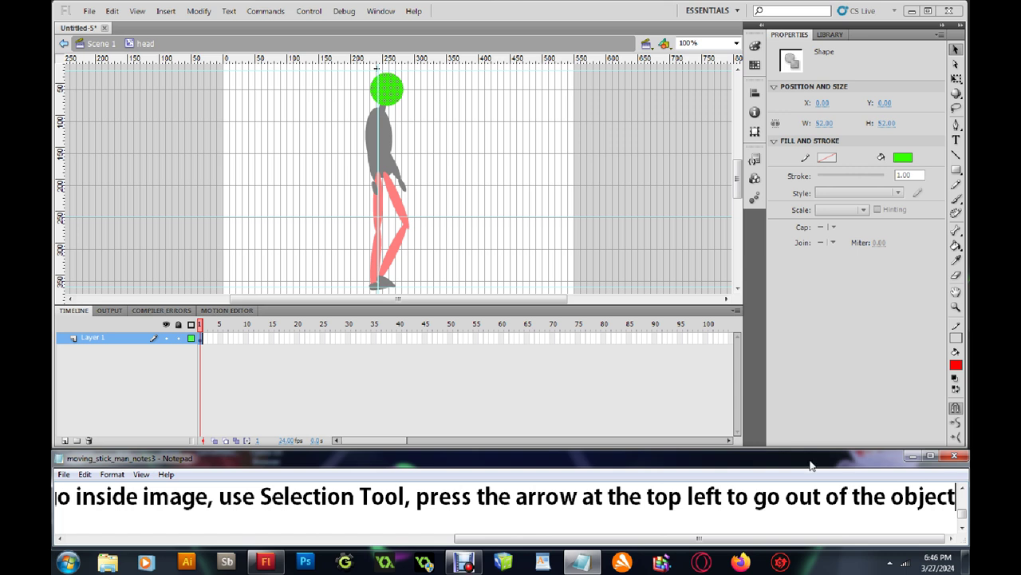
Step: Return to Scene 1 in Flash and review the Notepad notes from the start of note 6 to the closing thank-you line
click(65, 44)
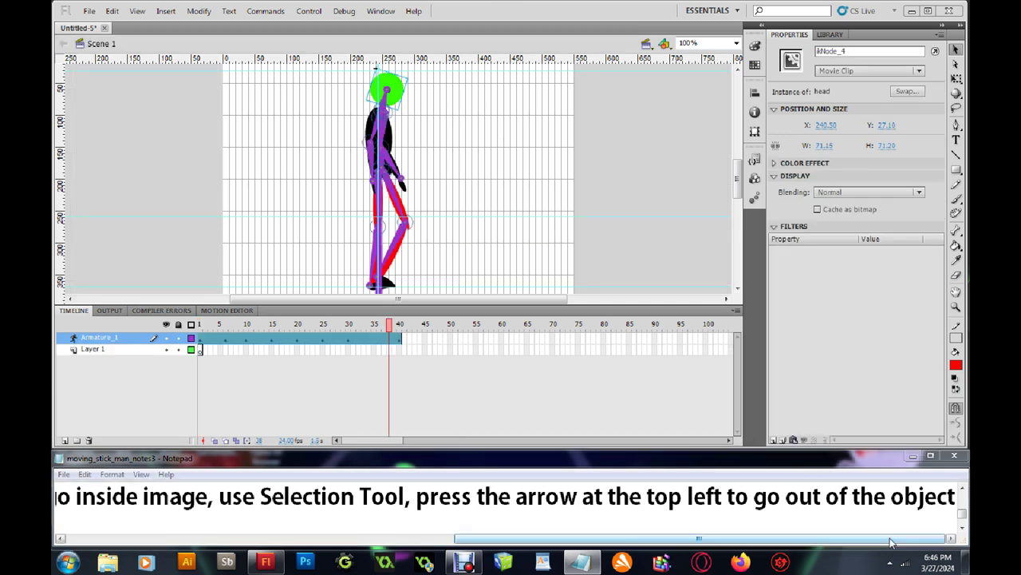
drag(890, 542, 410, 528)
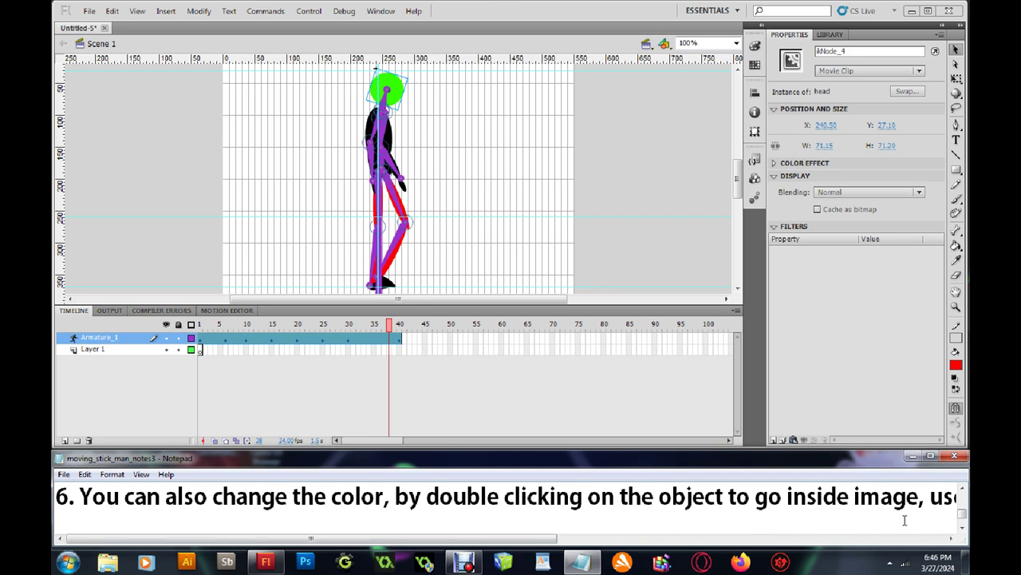
click(964, 530)
click(963, 530)
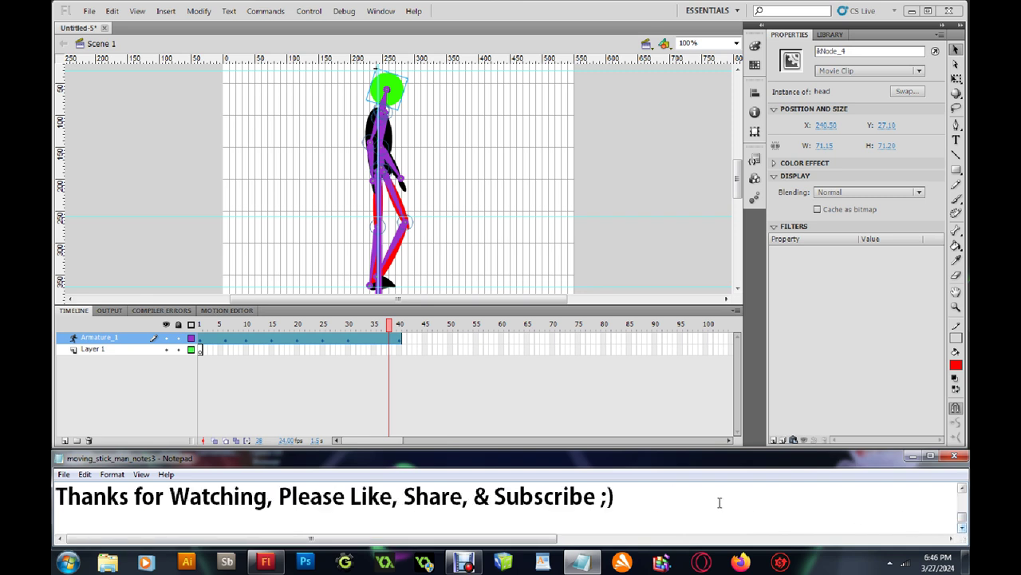